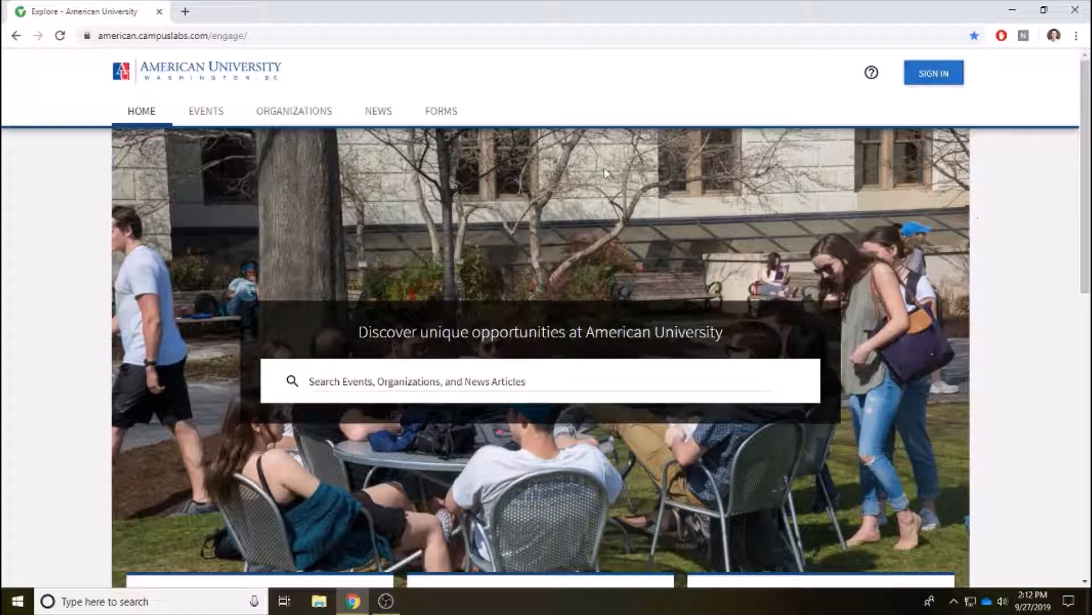
Sign in to Engage with the AU username and password on the university login page.
click(173, 37)
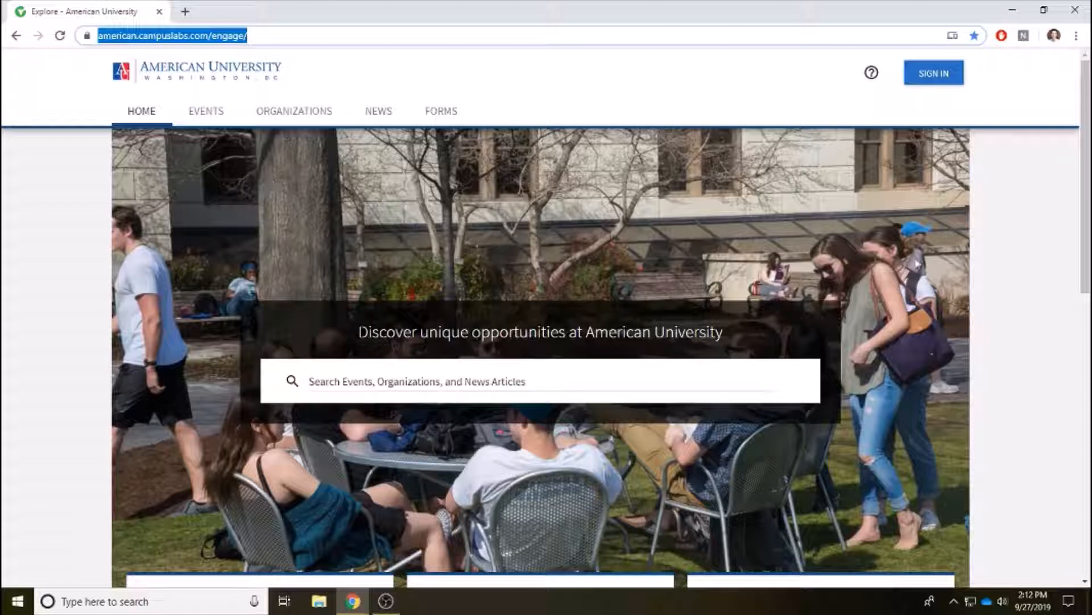
click(1006, 260)
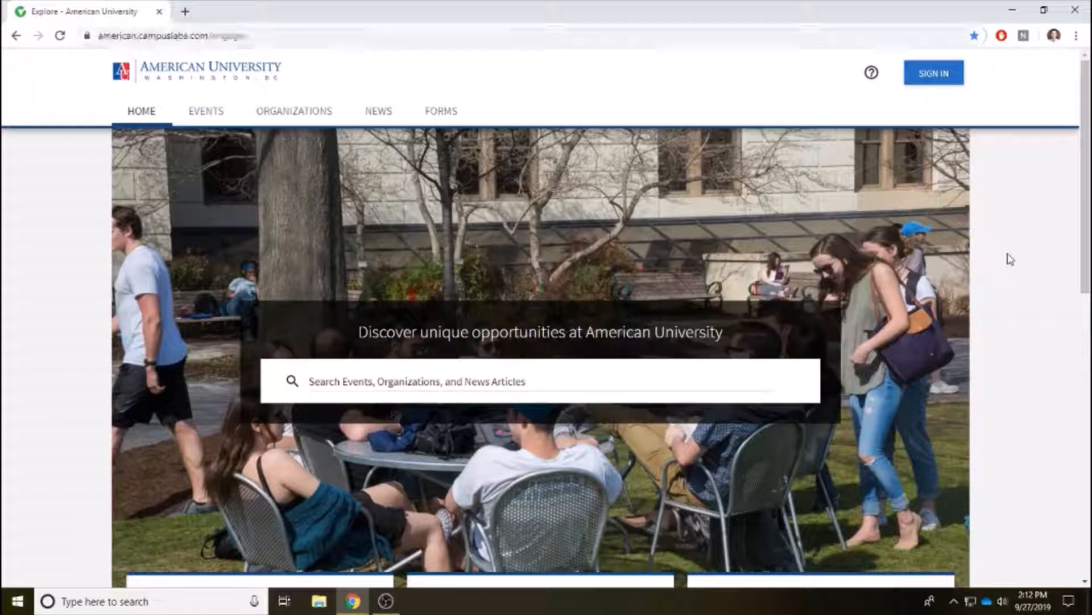
click(943, 81)
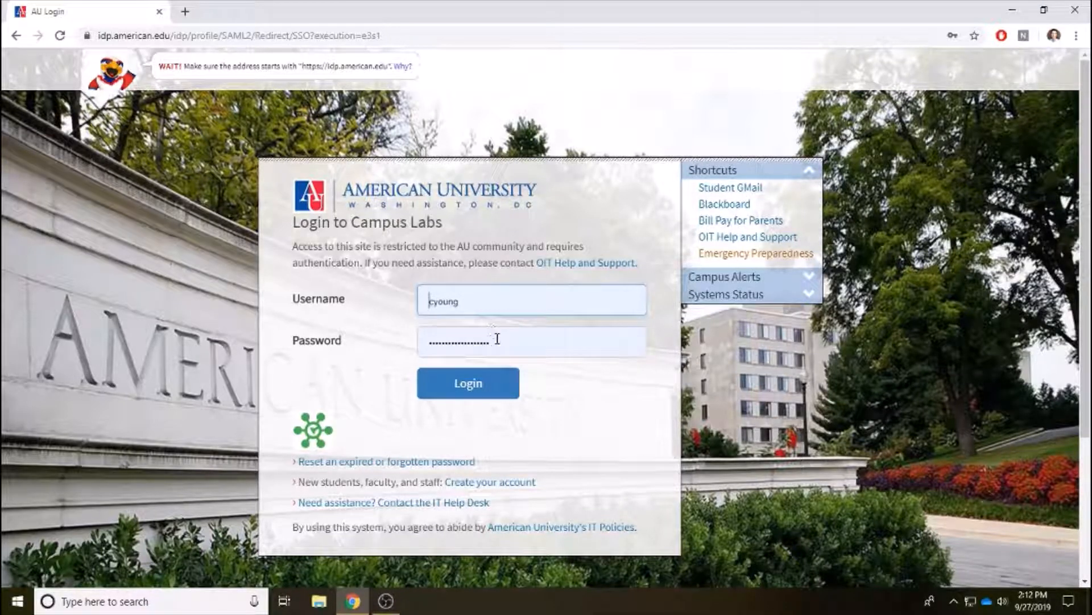
click(472, 395)
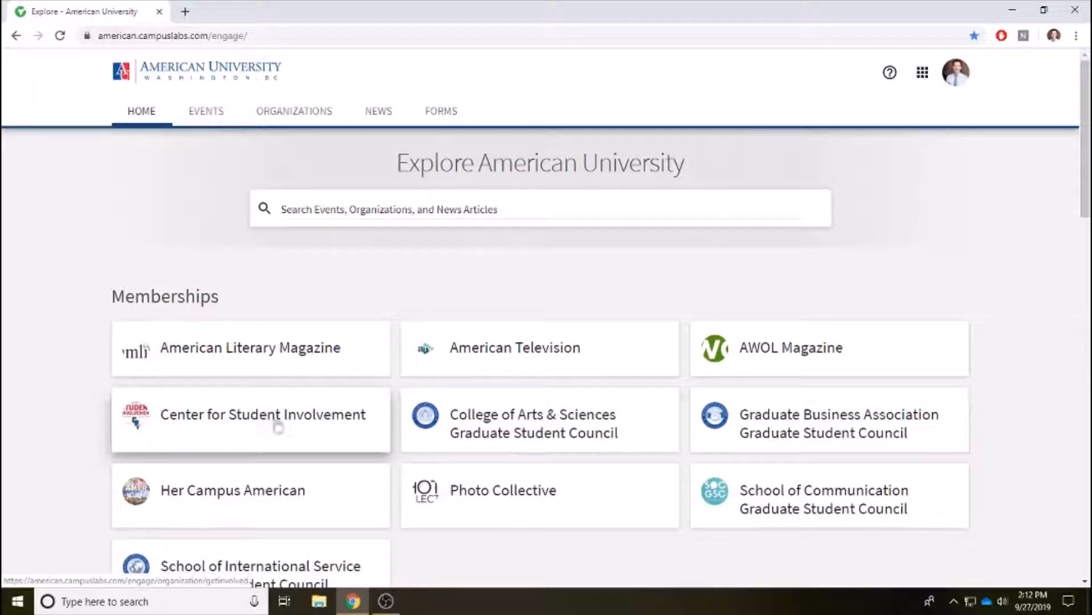
Go from the Center for Student Involvement card to Manage Organization and expand its tools menu.
click(312, 424)
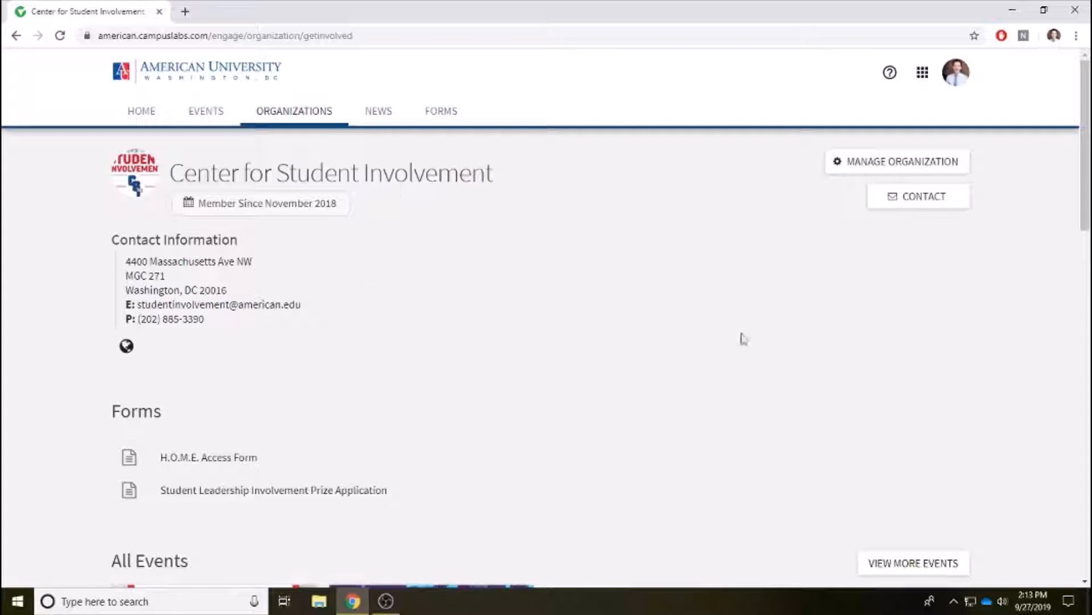
click(854, 171)
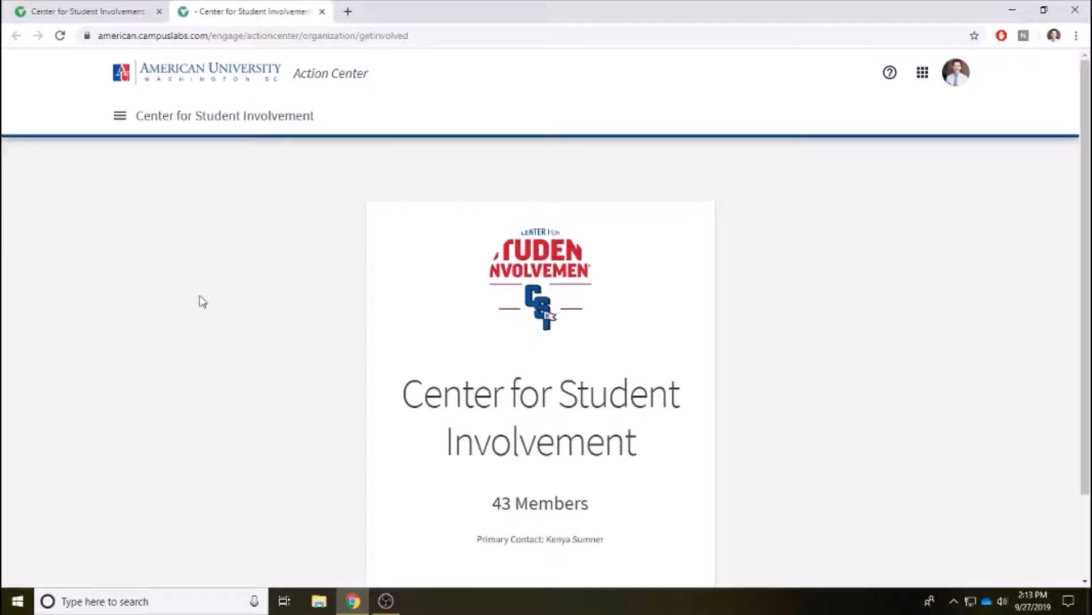
click(120, 119)
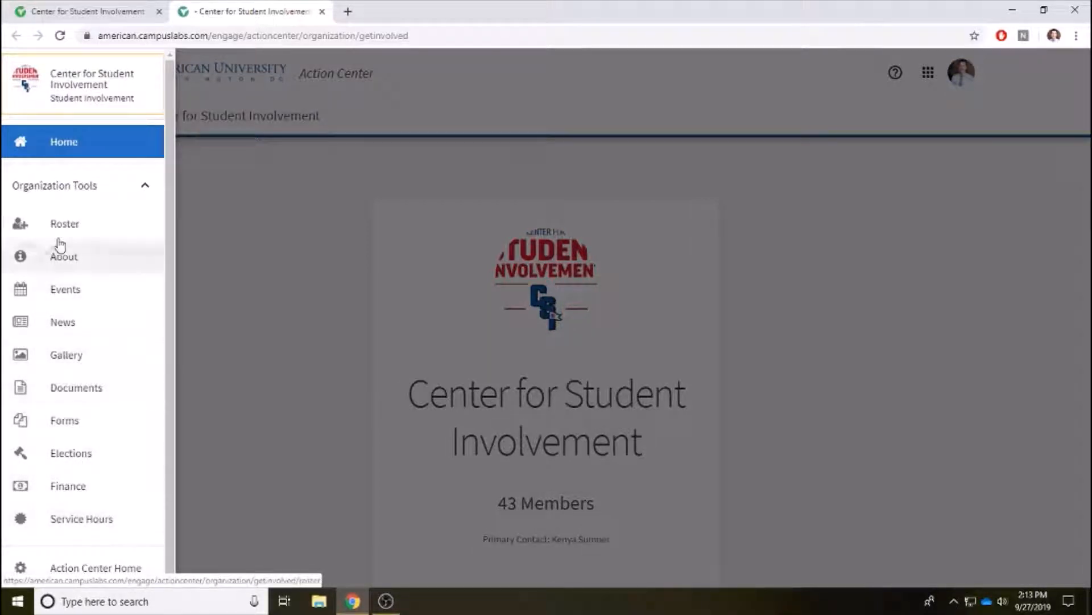
Open Finance in the sidebar and switch to the Budget Requests tab.
click(73, 495)
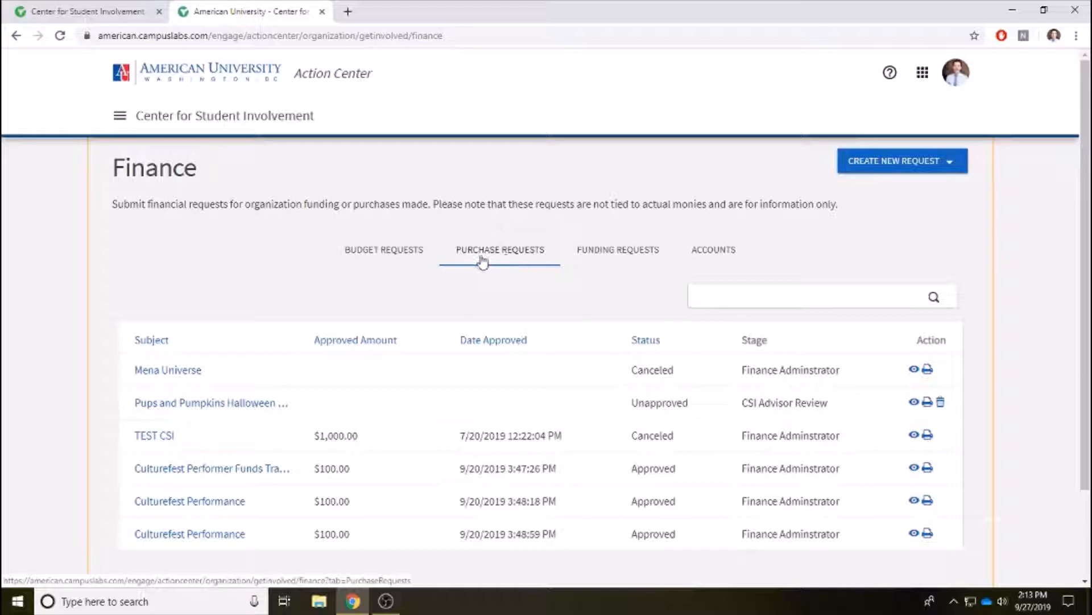
click(392, 259)
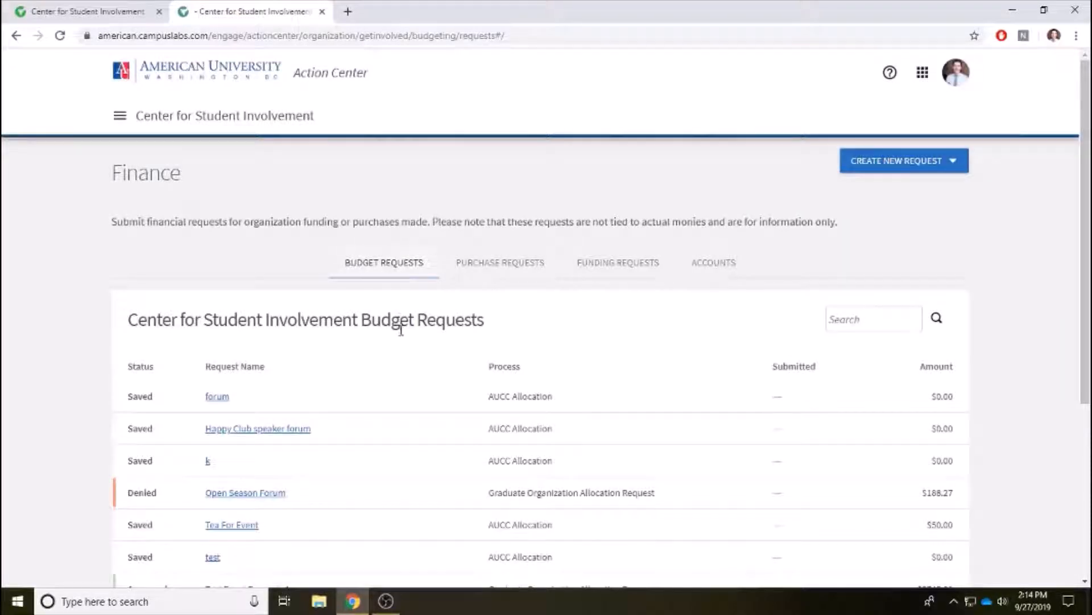
Scroll through the 10 existing budget requests, then back to the top of the list.
scroll(400, 327, down, 2)
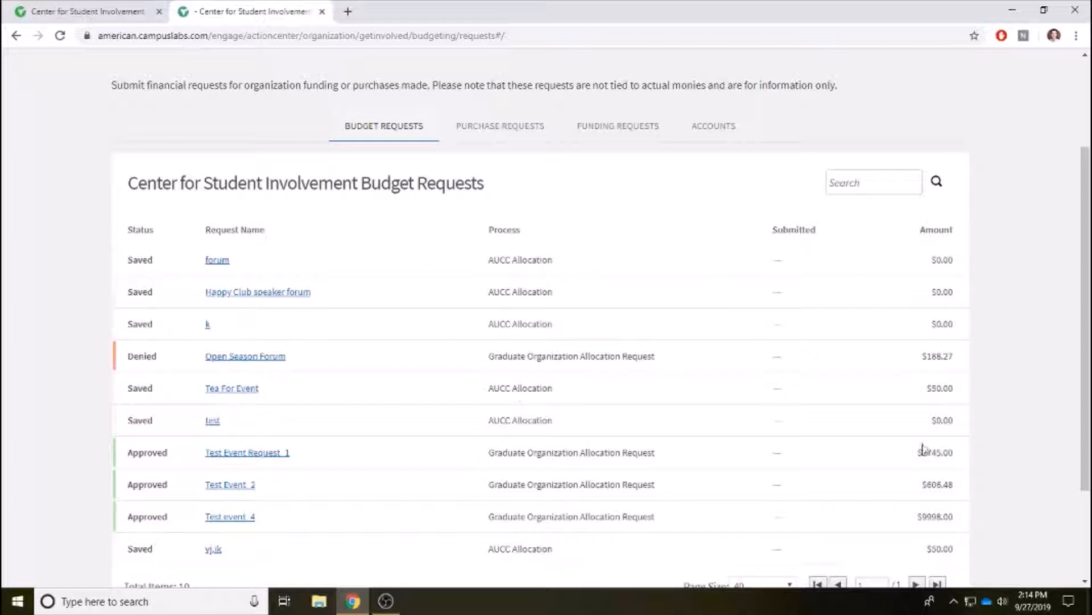
scroll(580, 231, down, 1)
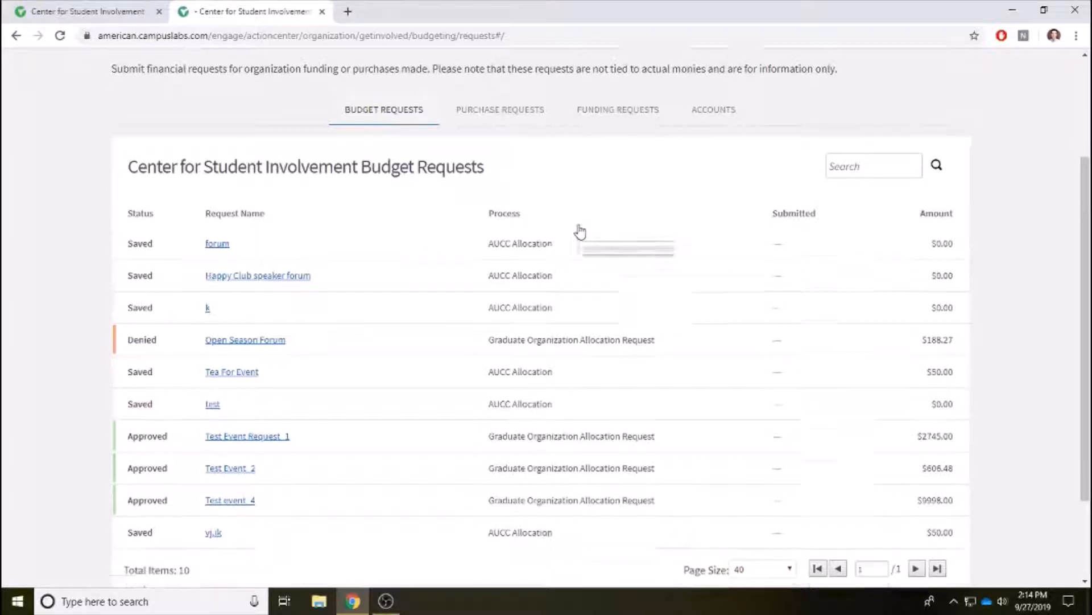
scroll(579, 231, down, 1)
scroll(365, 217, up, 1)
scroll(625, 368, down, 1)
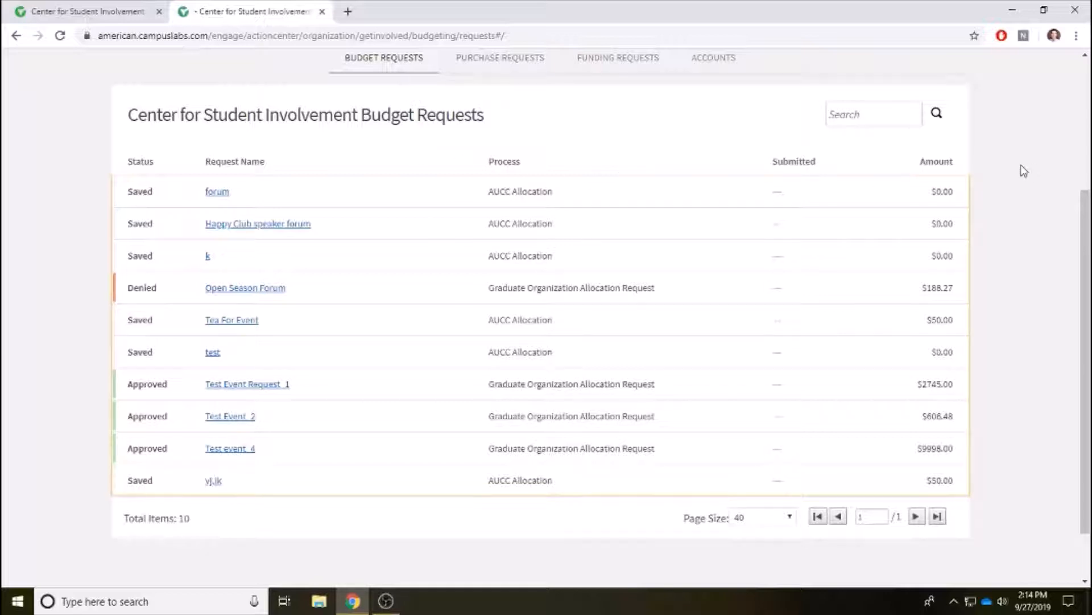
scroll(1035, 182, up, 3)
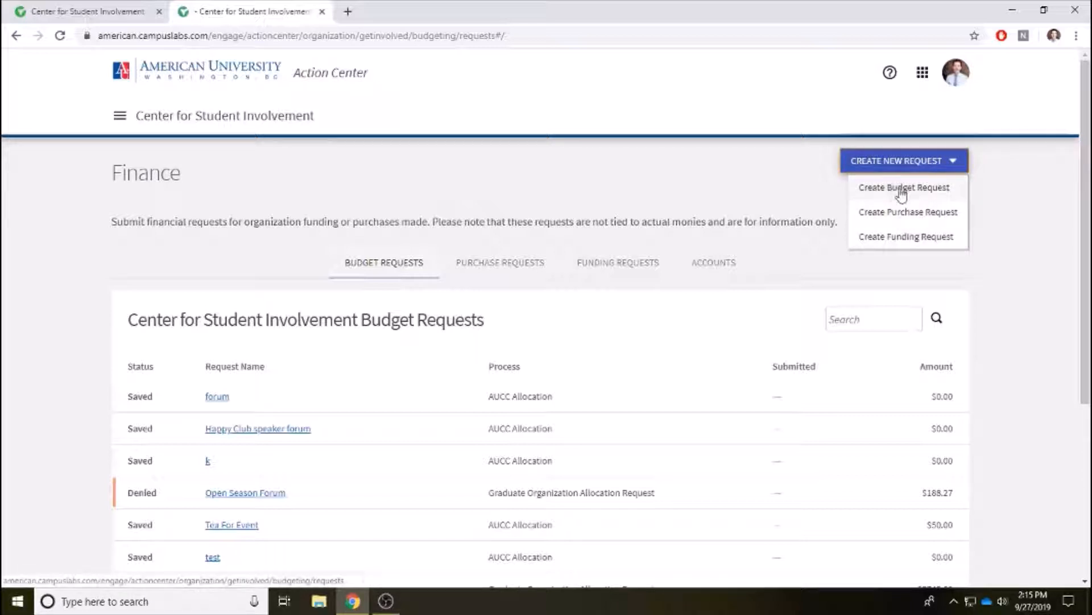
Create a budget request using the AUCC Allocation Request Form.
click(901, 189)
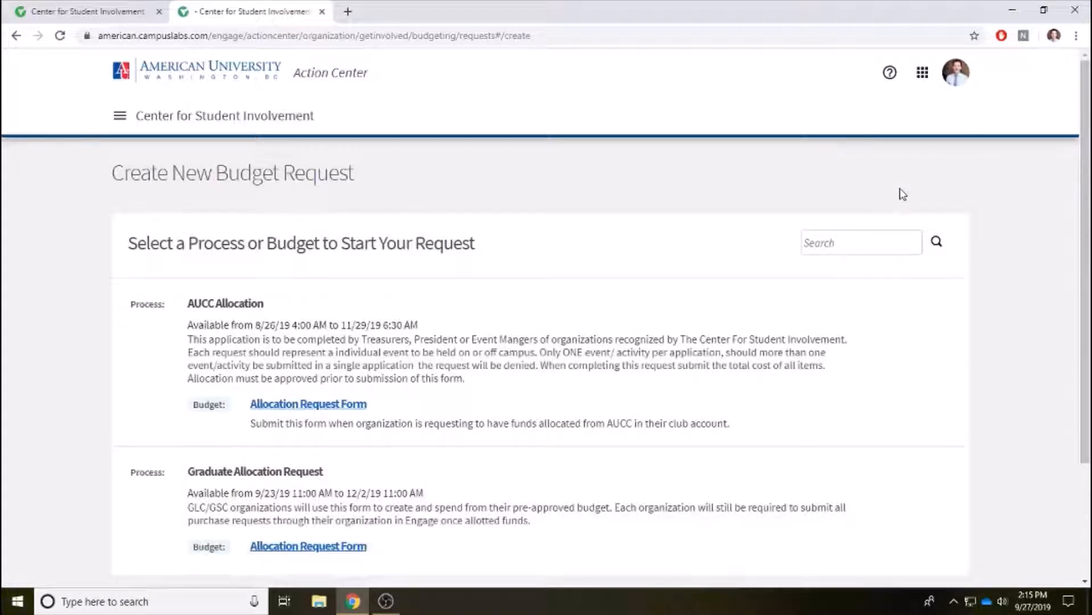
scroll(598, 208, down, 3)
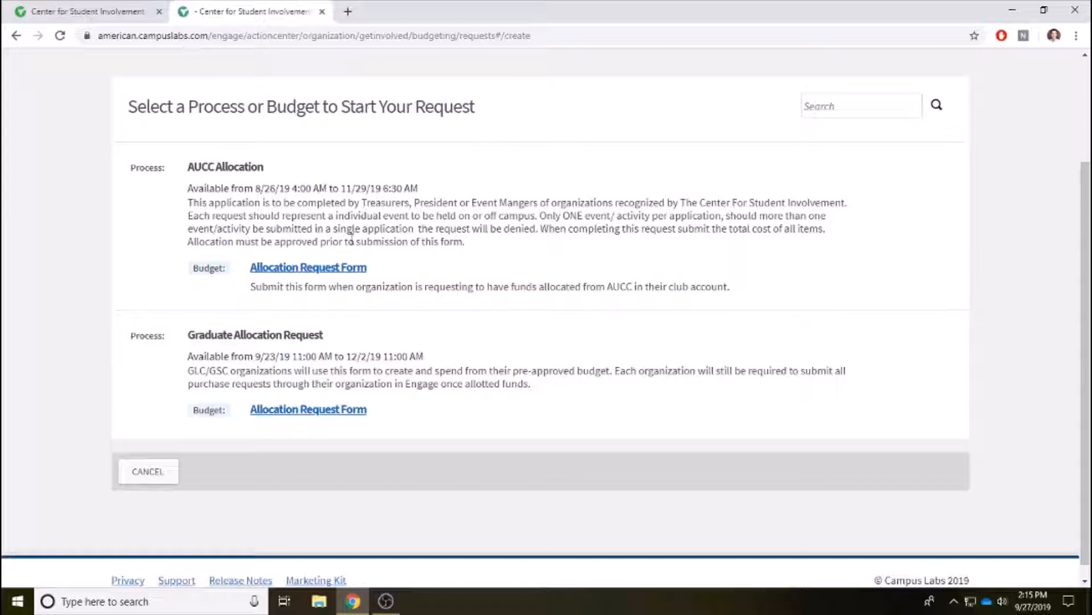
click(292, 268)
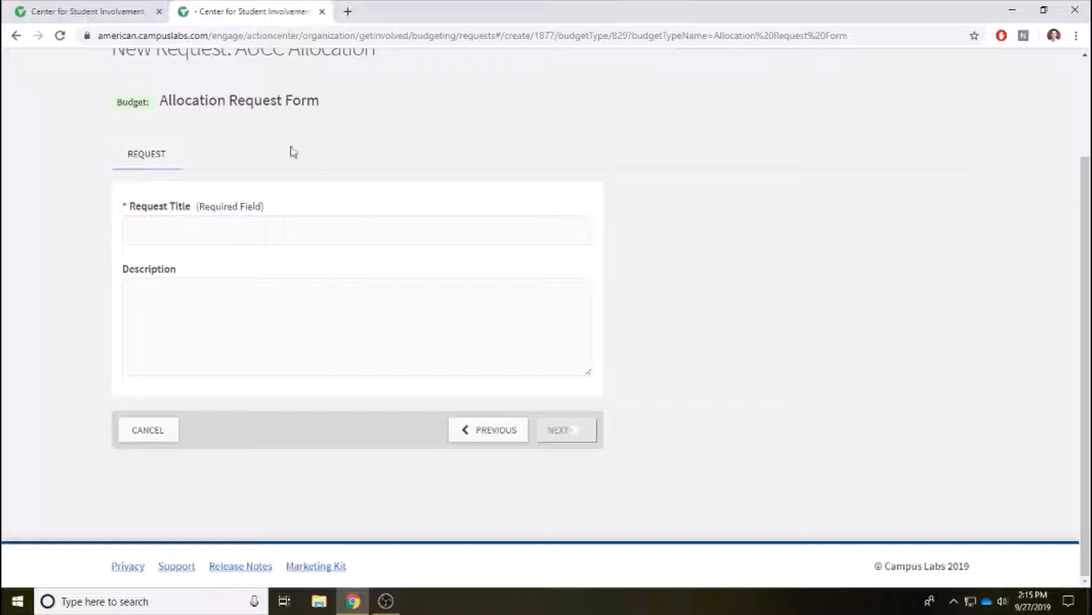
Title the request 'Happy Club Panel Discussion' and enter '...' as its description.
click(165, 236)
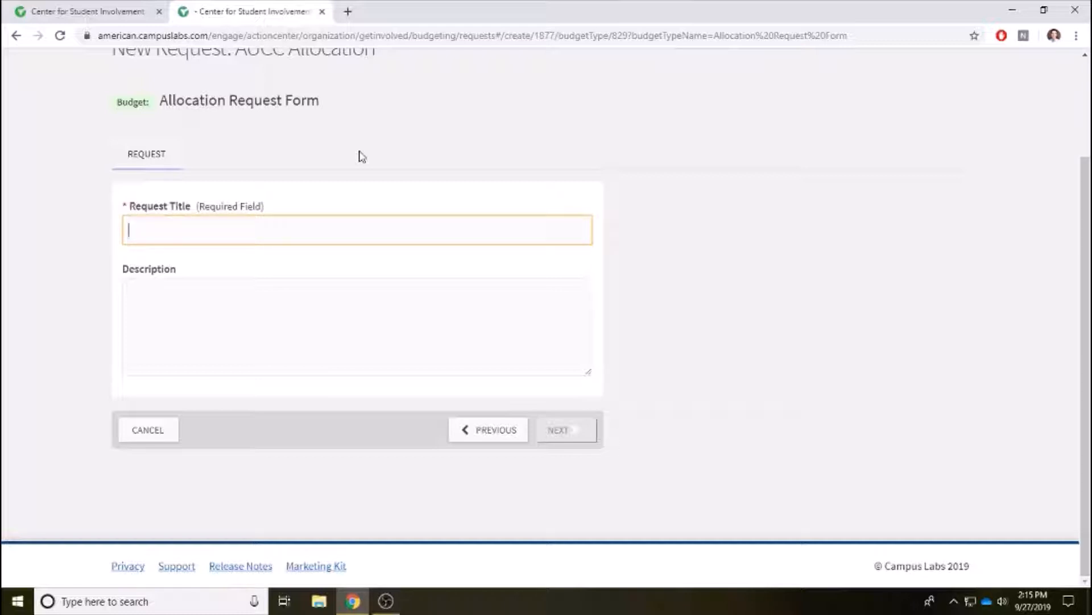
text(Happy Cl)
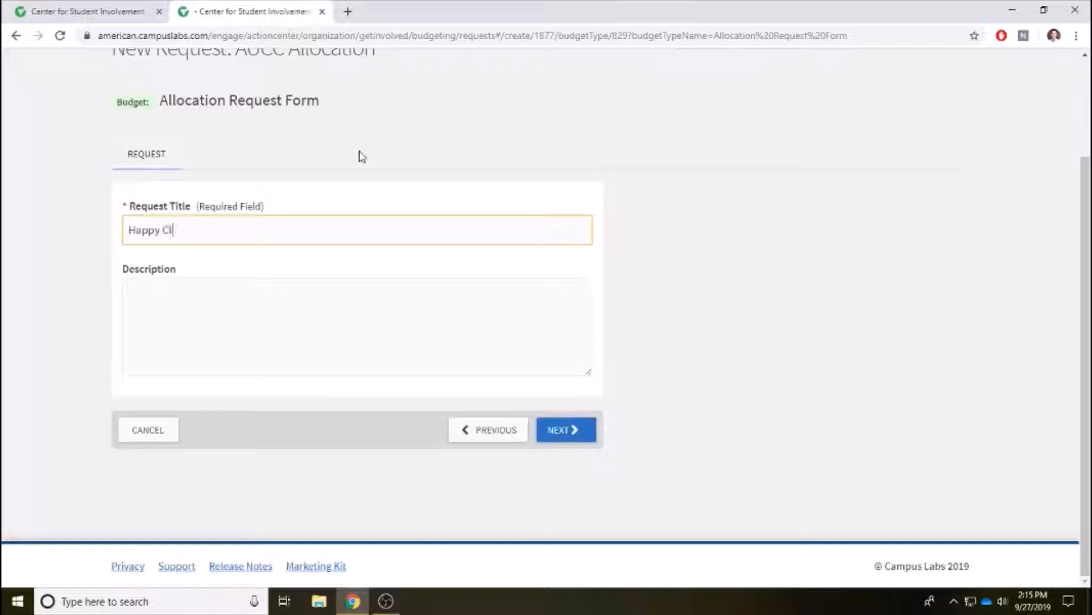
text(ub Panel Discussion)
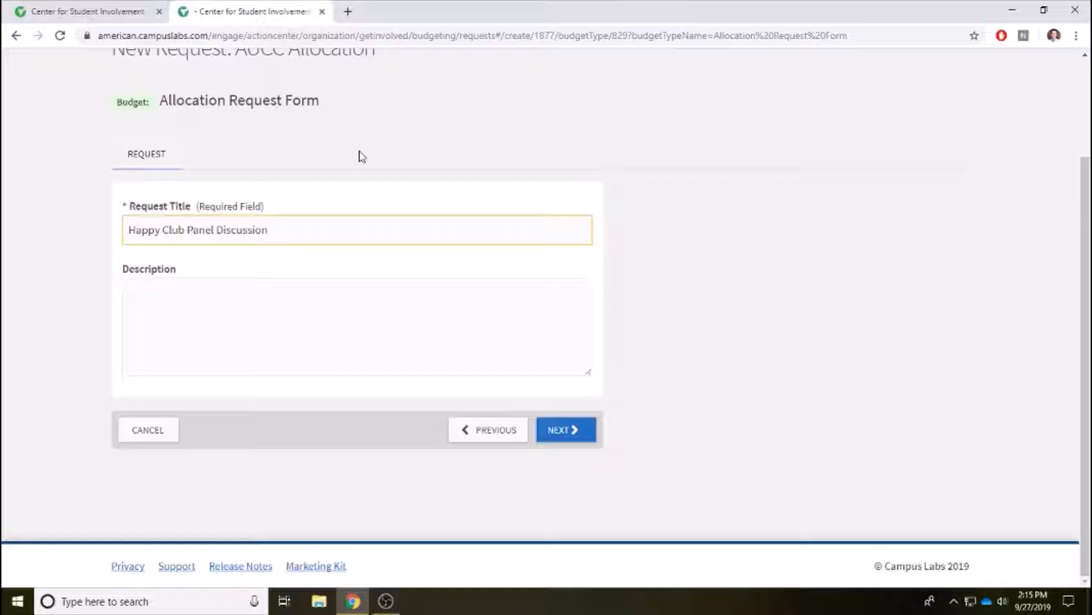
click(169, 288)
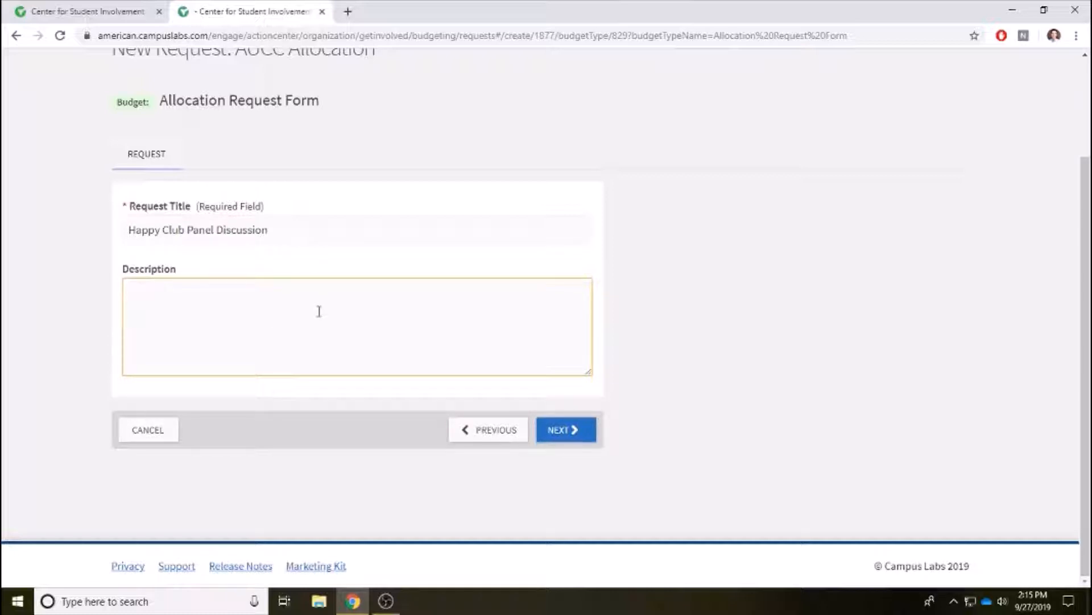
text(...)
click(563, 439)
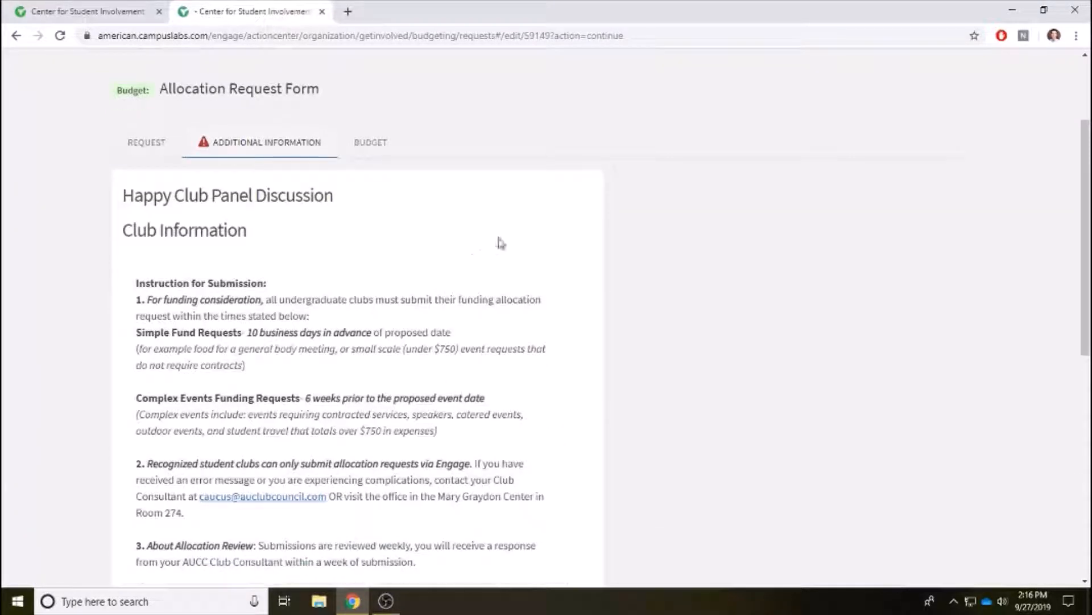
scroll(512, 238, down, 1)
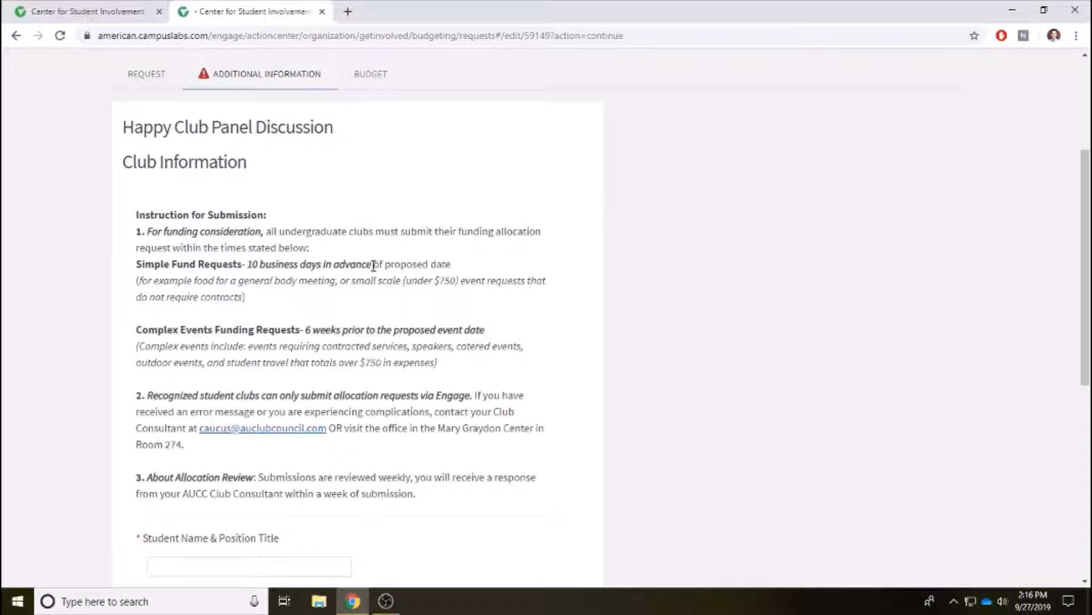
drag(377, 266, 250, 267)
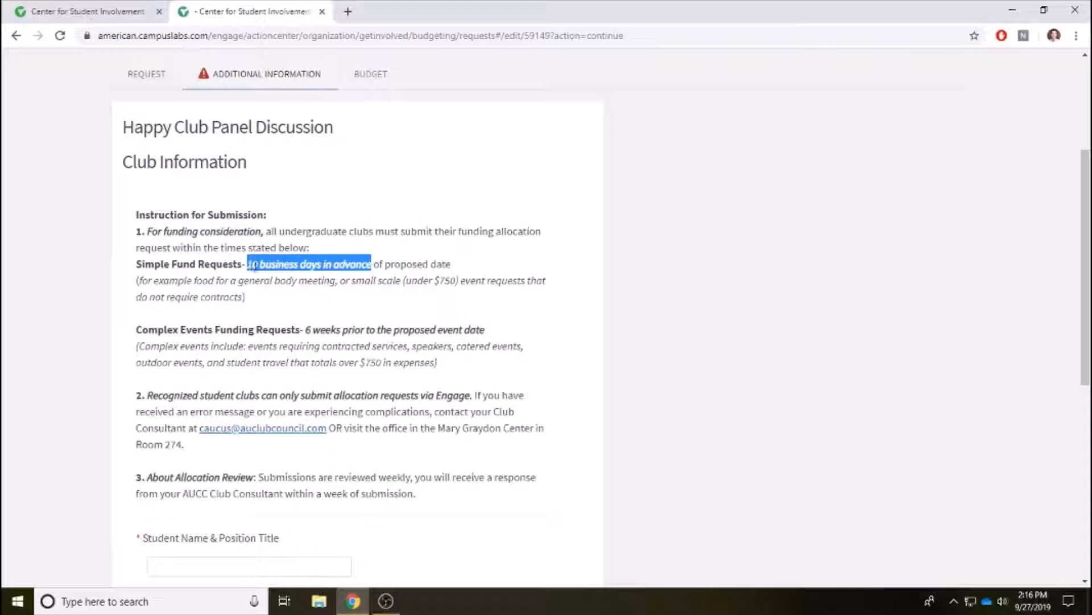
click(449, 263)
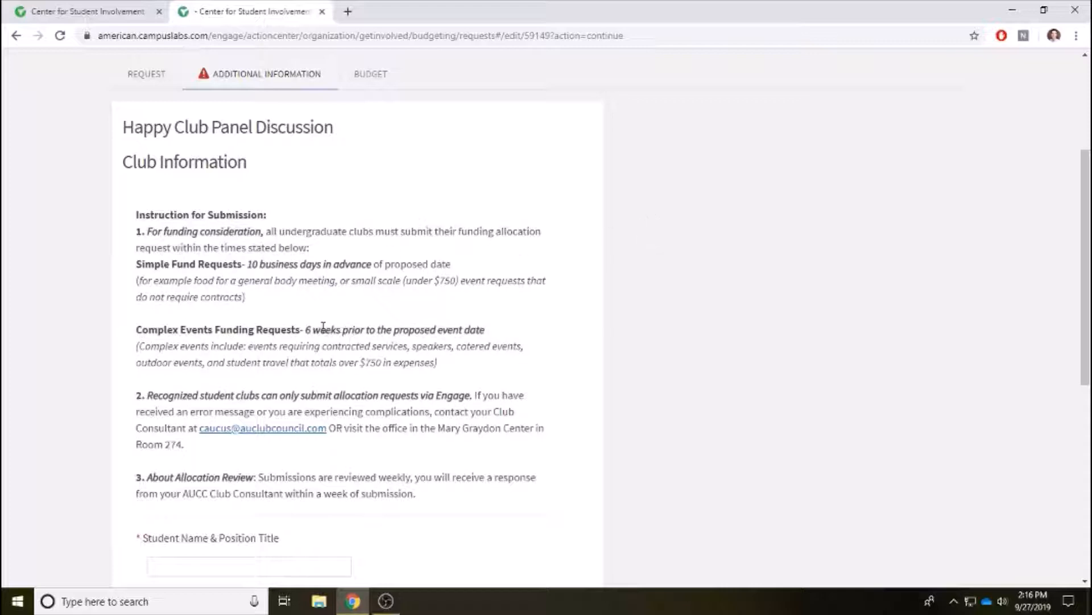
drag(306, 330, 443, 343)
click(485, 326)
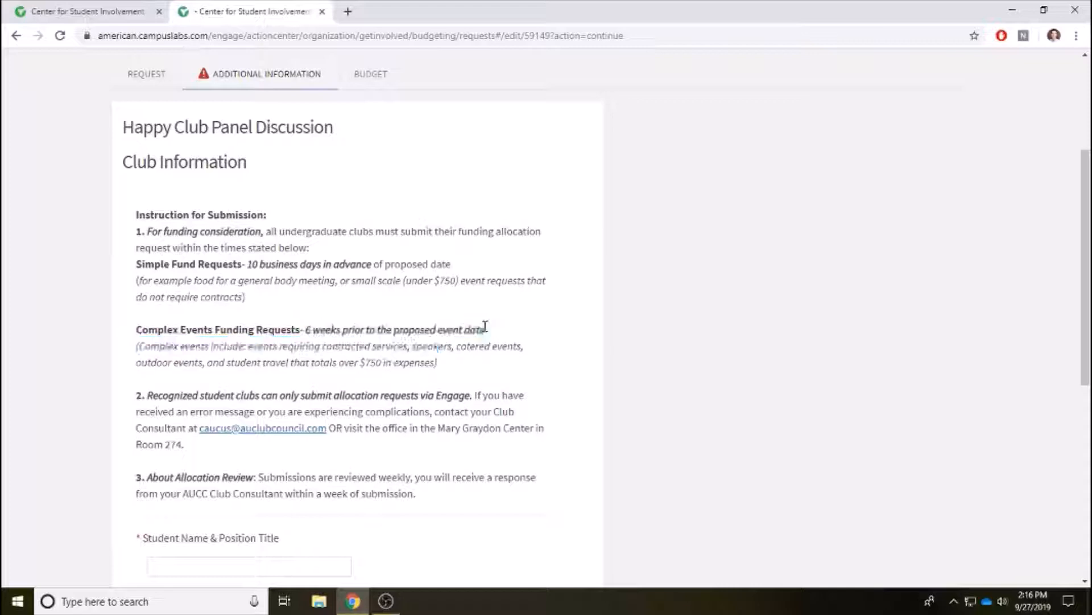
scroll(605, 275, down, 1)
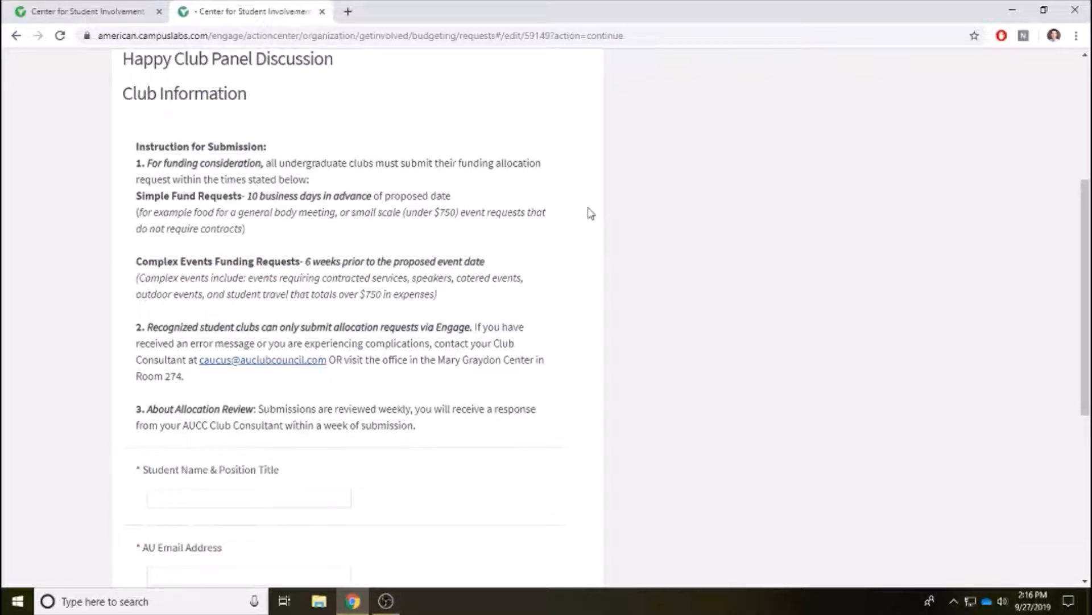
scroll(572, 215, down, 1)
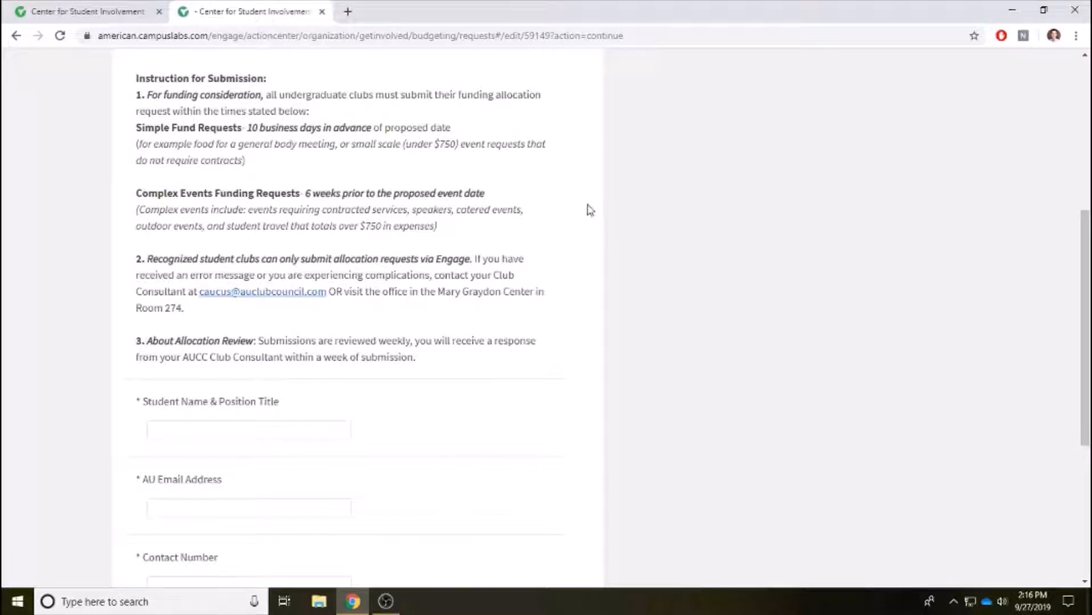
scroll(590, 209, down, 3)
Enter the student's name with the title President, plus their AU e-mail address.
click(190, 220)
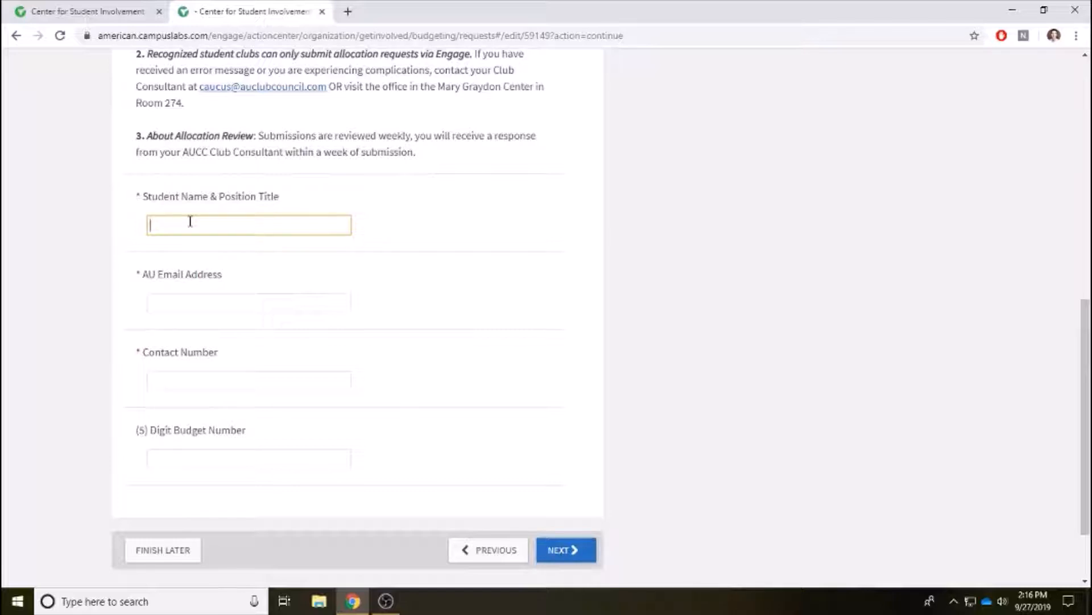
text(Chris Y/President)
click(172, 302)
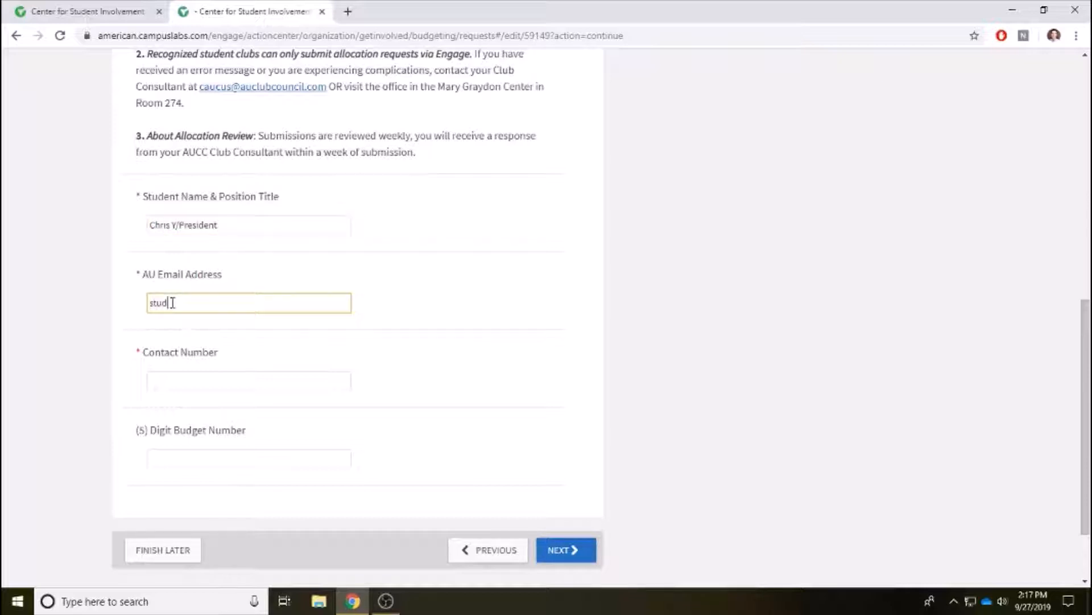
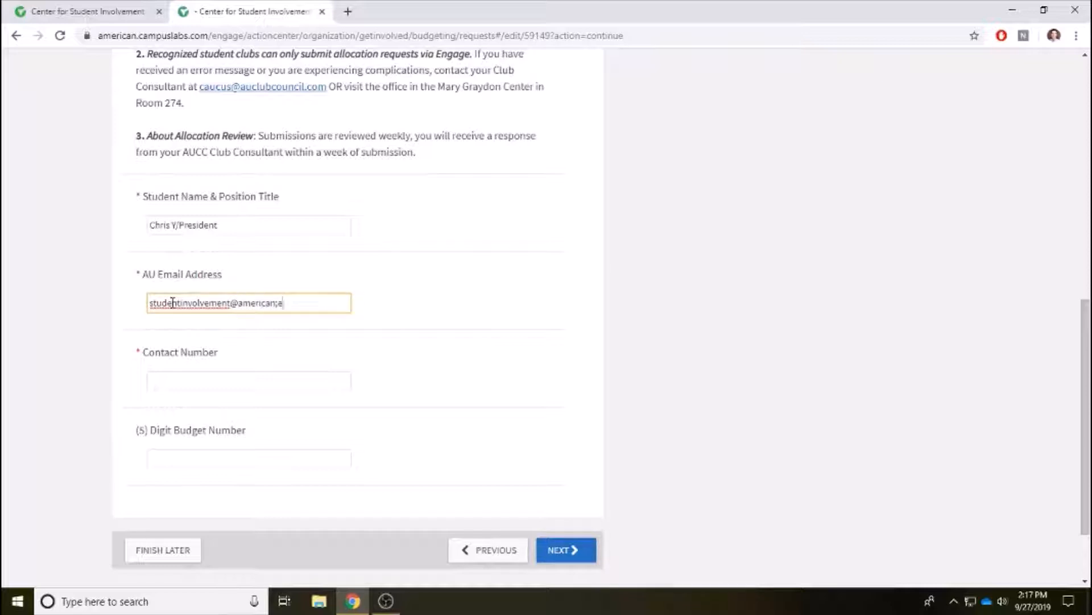
Enter the contact phone number and continue to the event-type questions page.
click(179, 381)
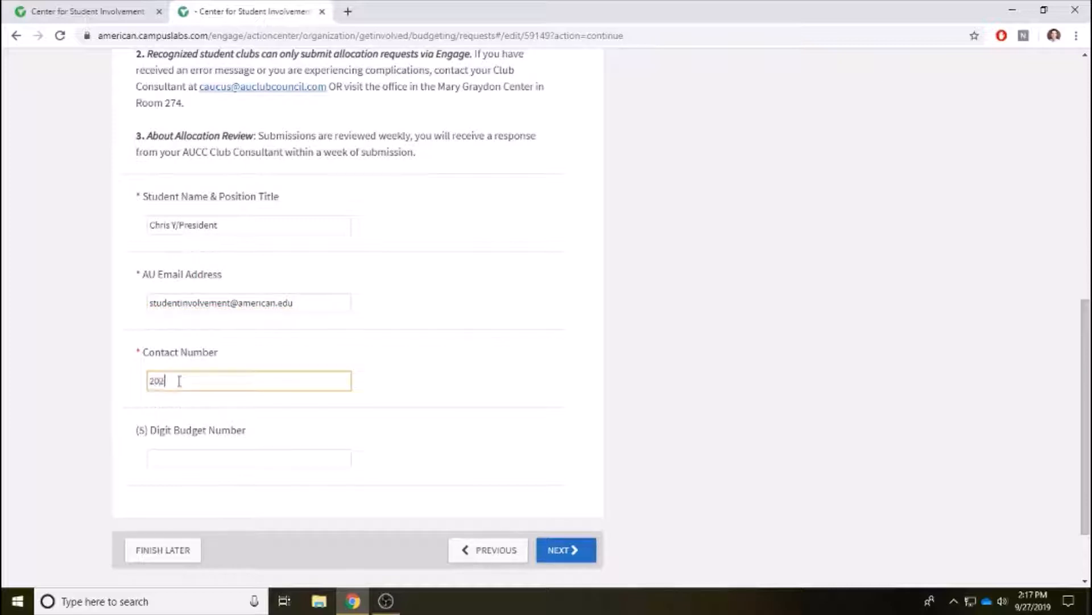
scroll(459, 302, down, 1)
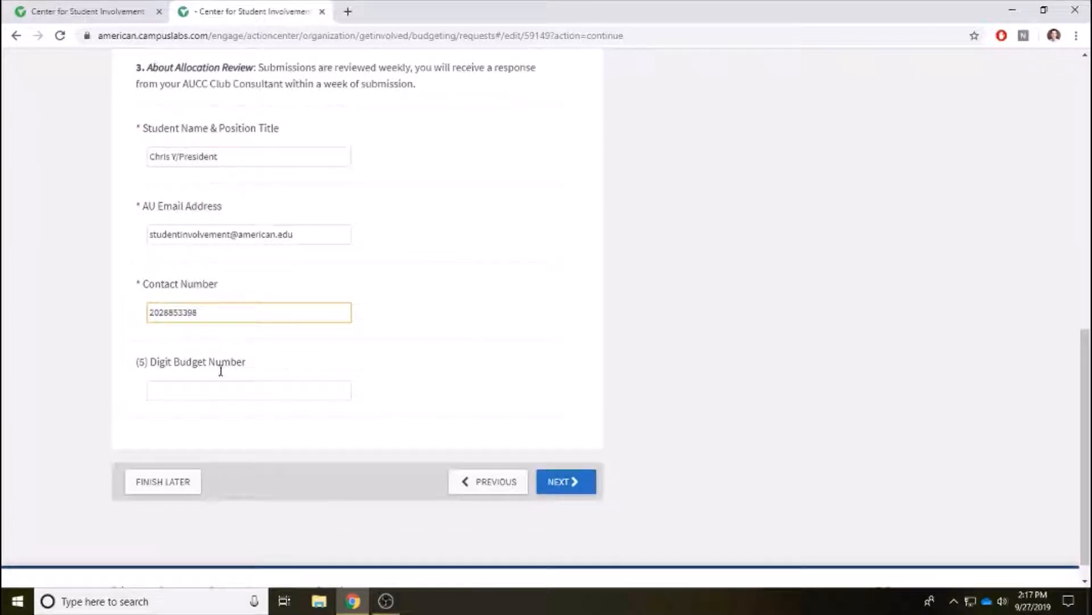
click(278, 369)
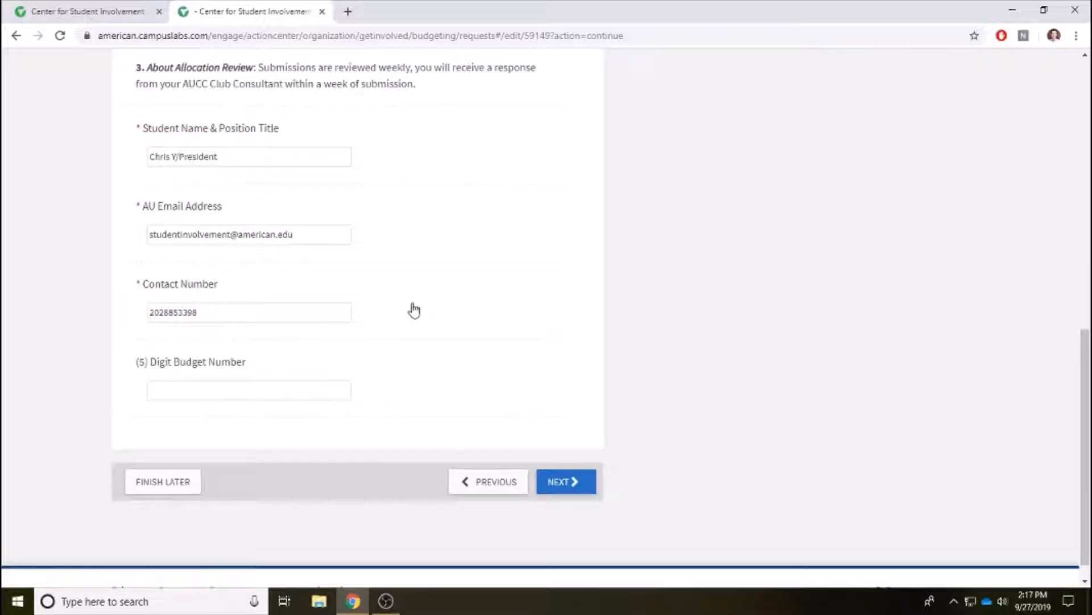
scroll(421, 306, up, 1)
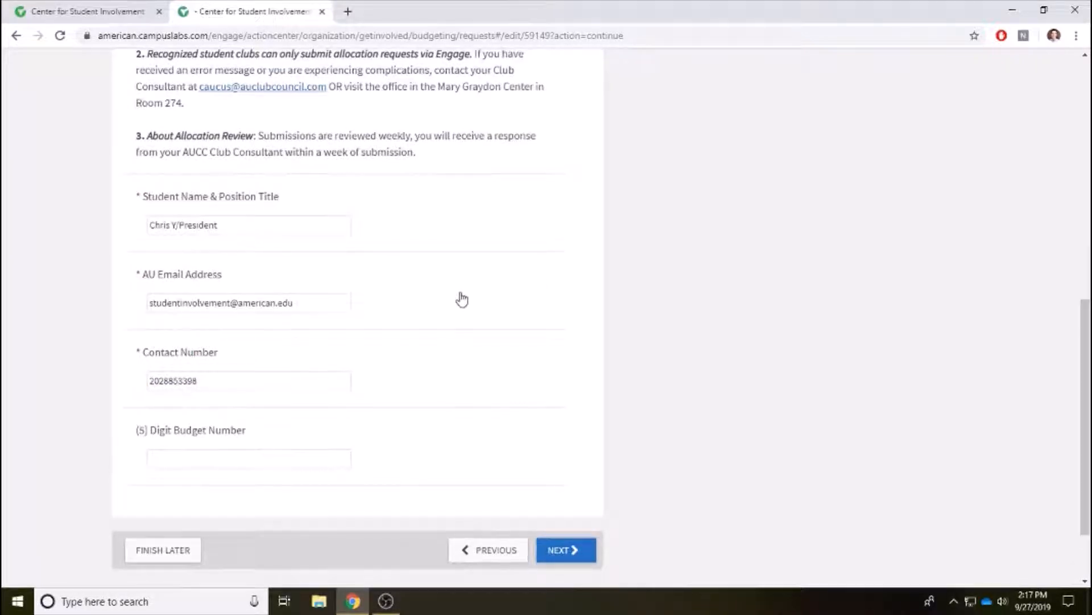
scroll(458, 298, down, 1)
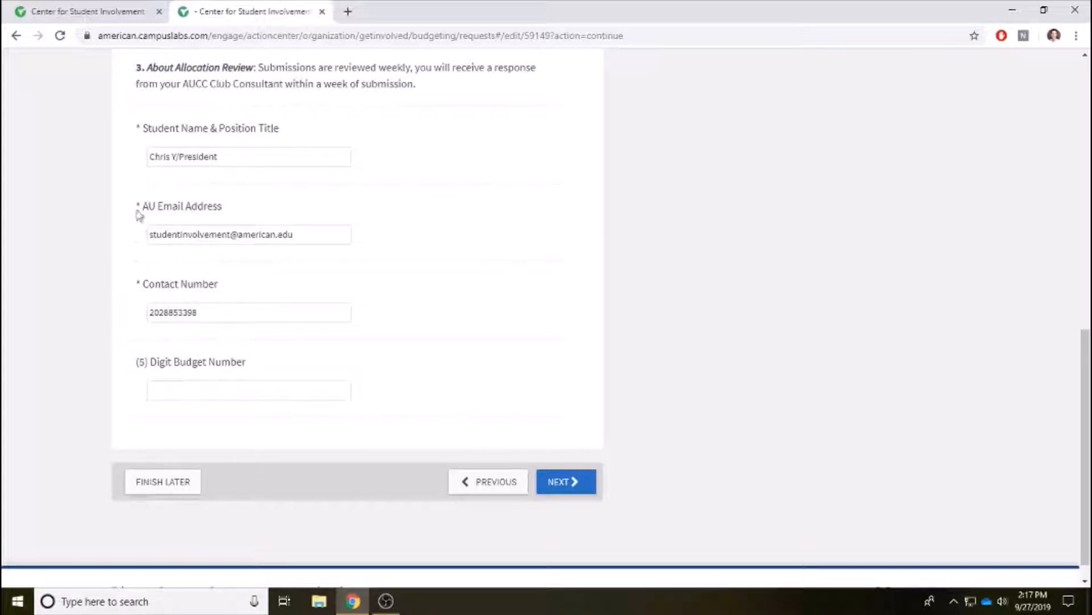
scroll(544, 266, up, 2)
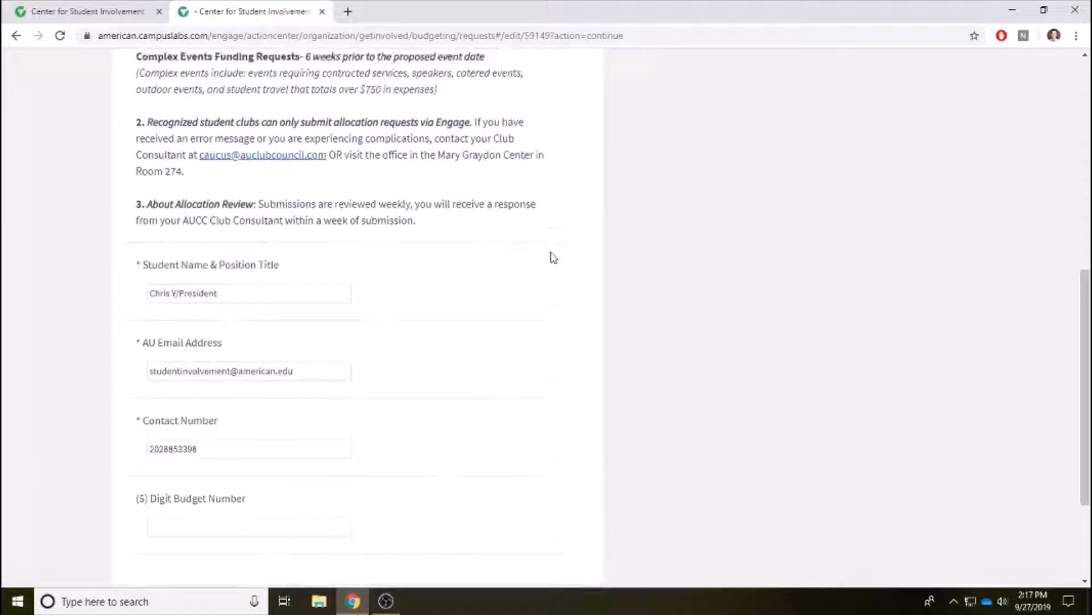
scroll(524, 337, down, 3)
click(563, 457)
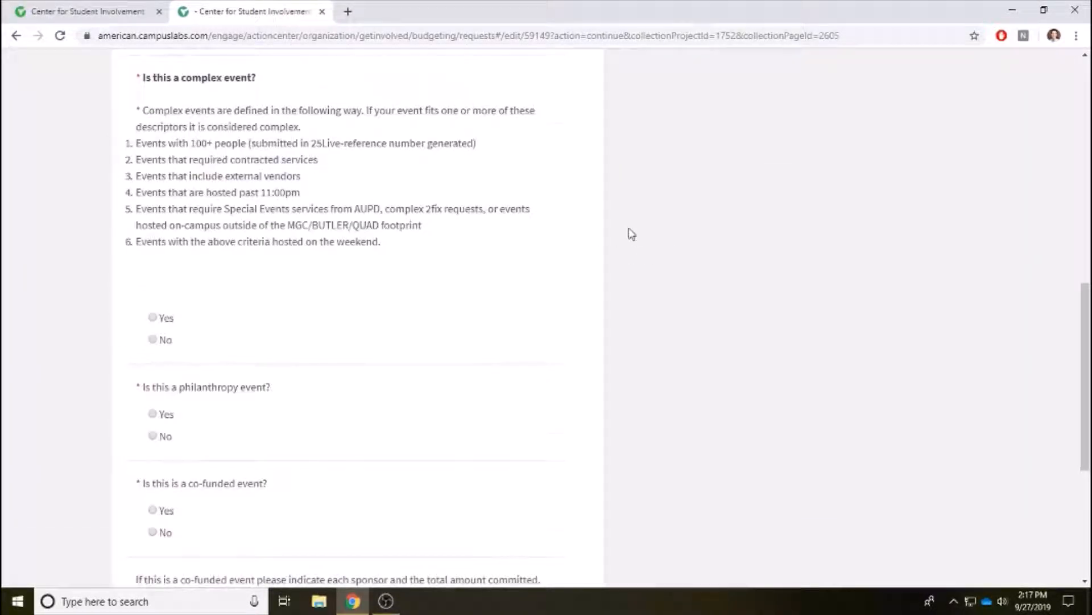
Choose Speaker/ Performance as the event type and give N/A as the 25Live reference.
scroll(632, 234, up, 7)
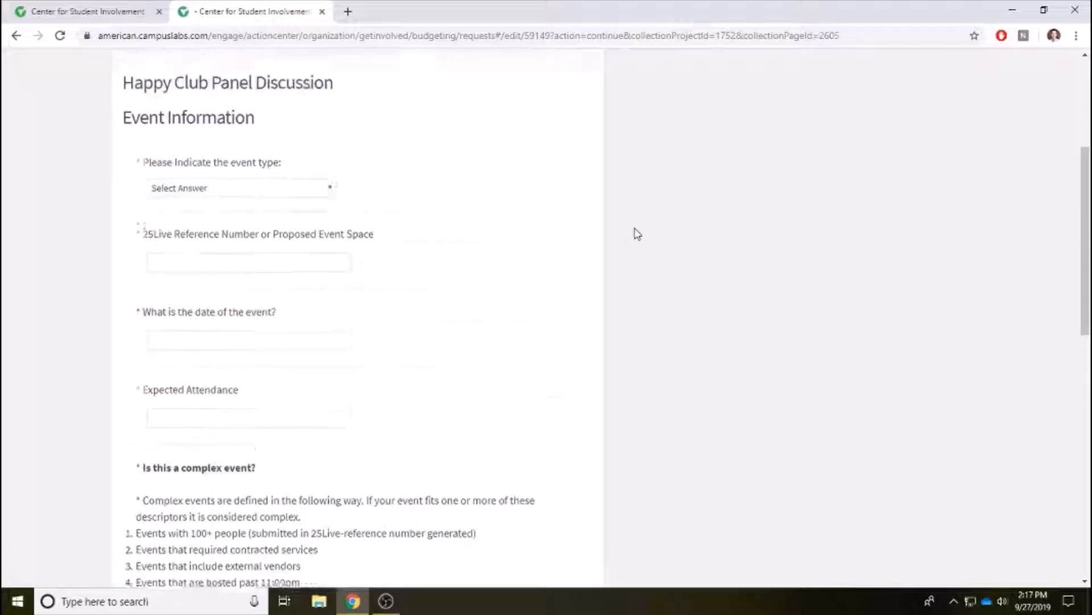
scroll(683, 242, down, 3)
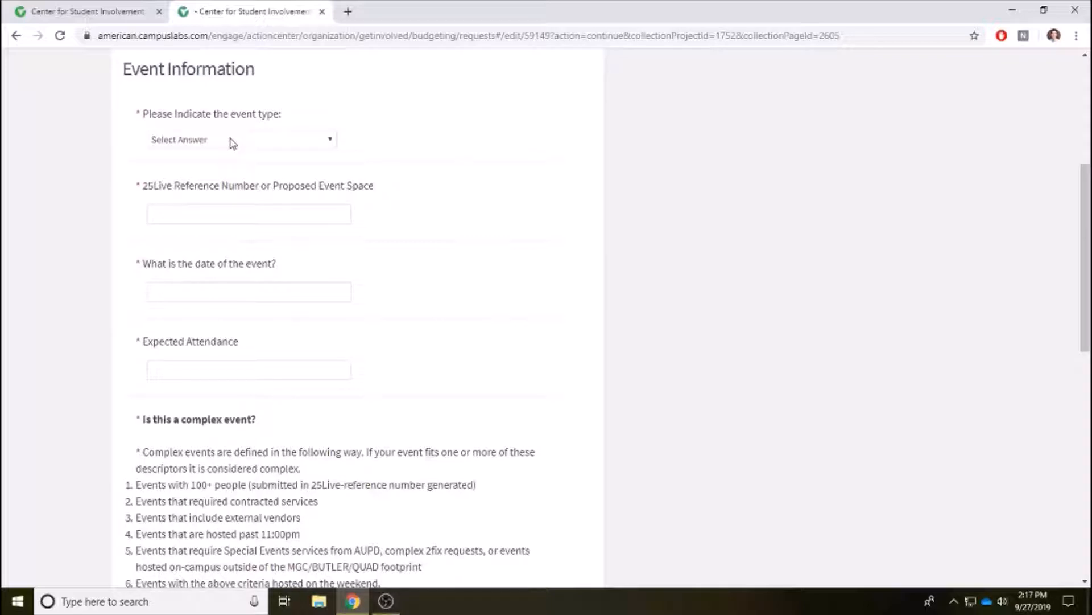
click(233, 142)
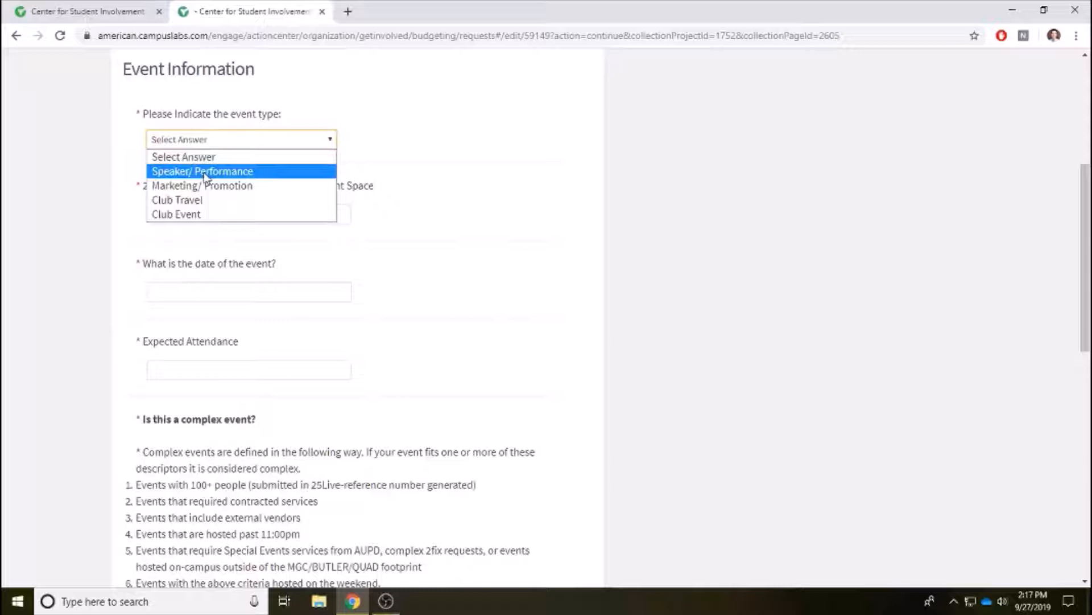
click(204, 173)
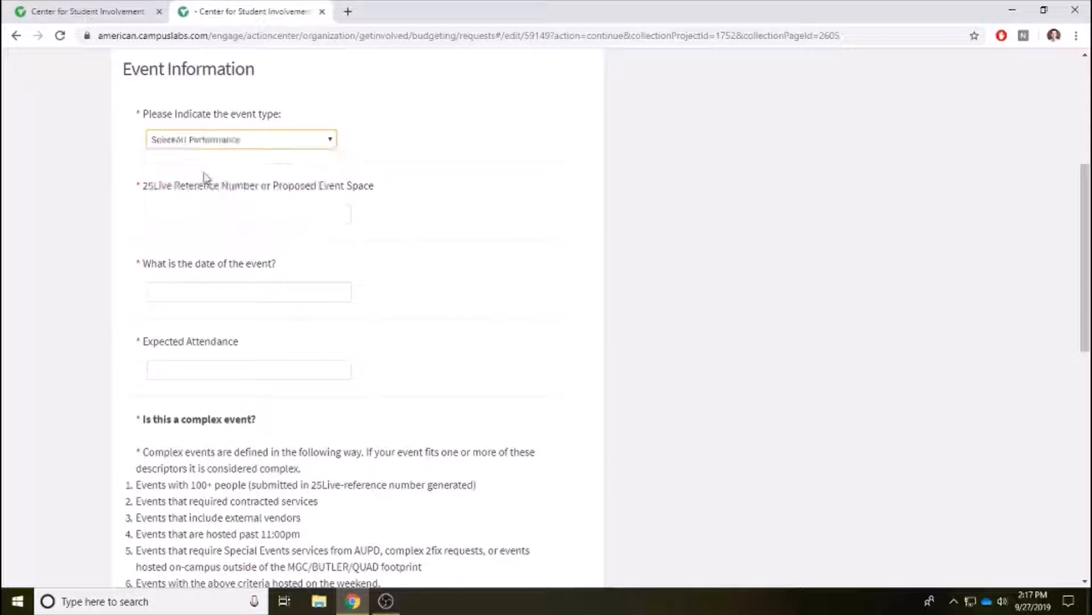
click(198, 214)
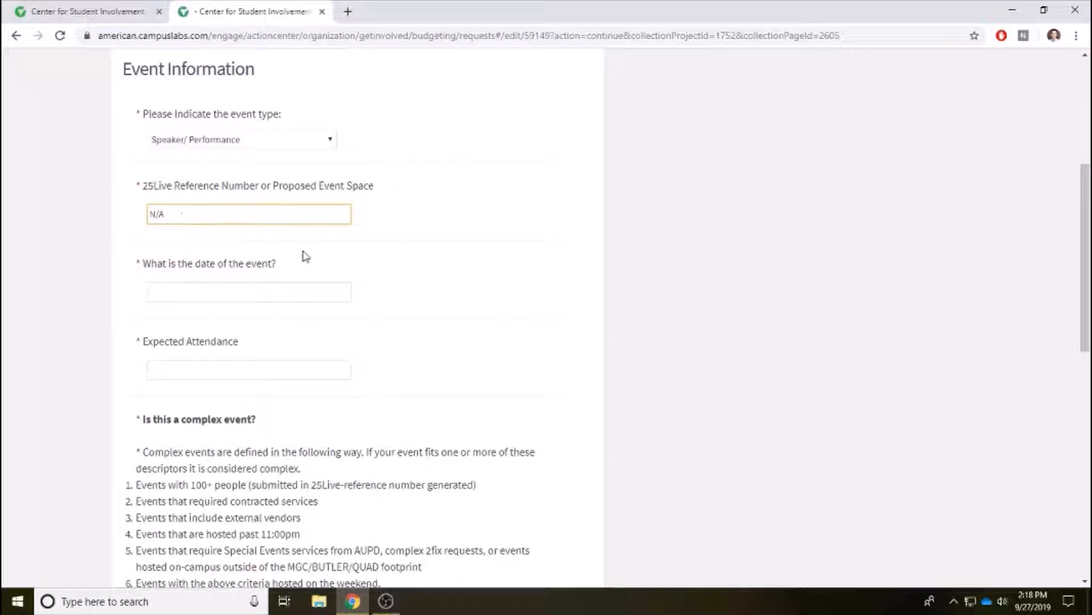
Enter Oct. 4 as the event date and 50 as the expected attendance.
click(195, 292)
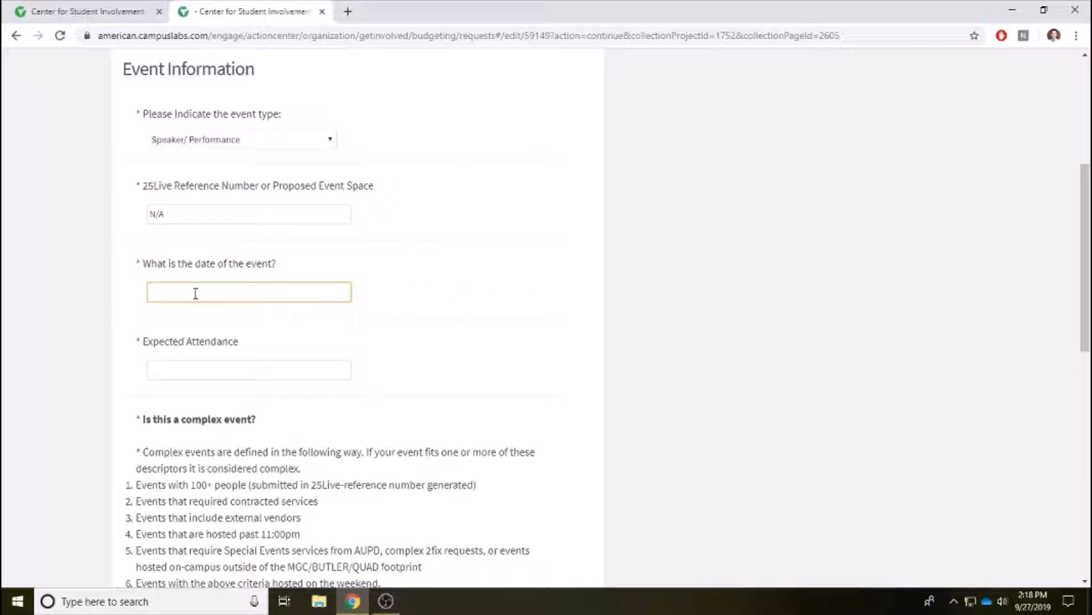
text(Oct. 4)
click(182, 370)
scroll(495, 265, down, 1)
scroll(495, 265, down, 2)
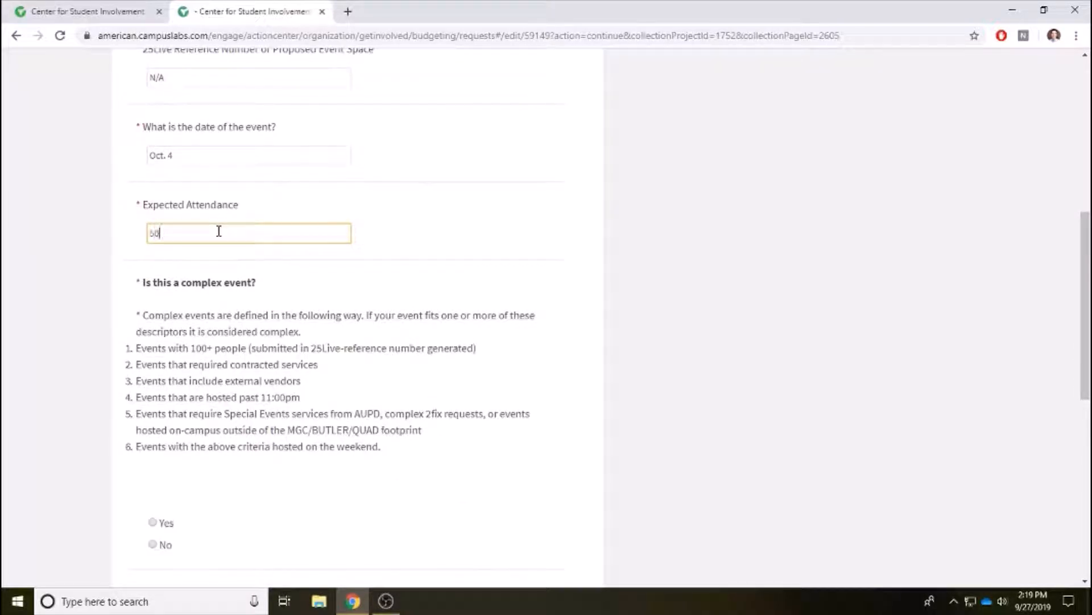
text(50)
scroll(579, 194, down, 1)
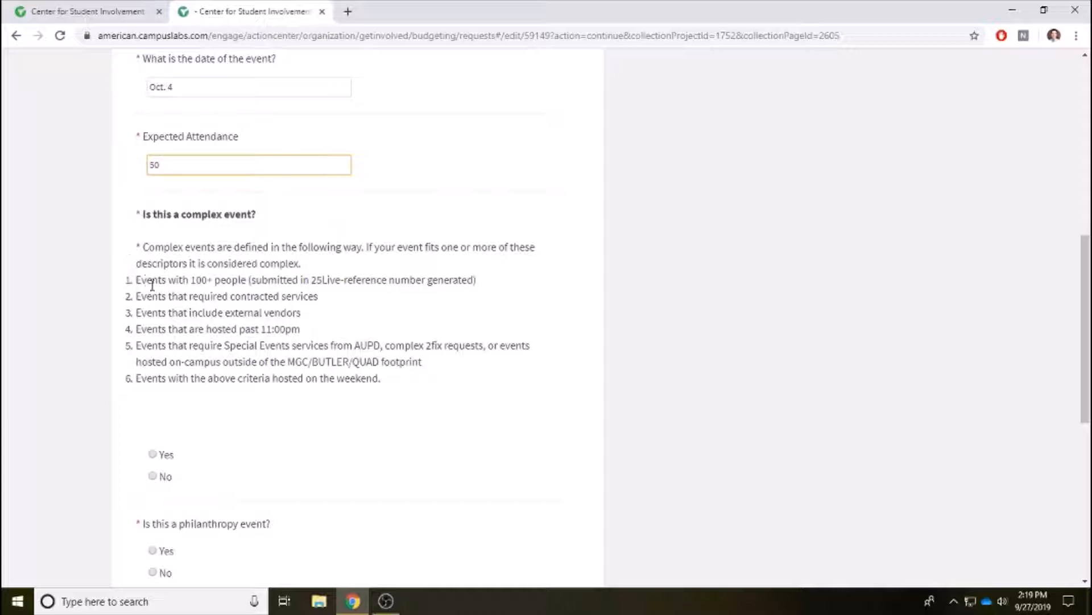
scroll(173, 299, down, 1)
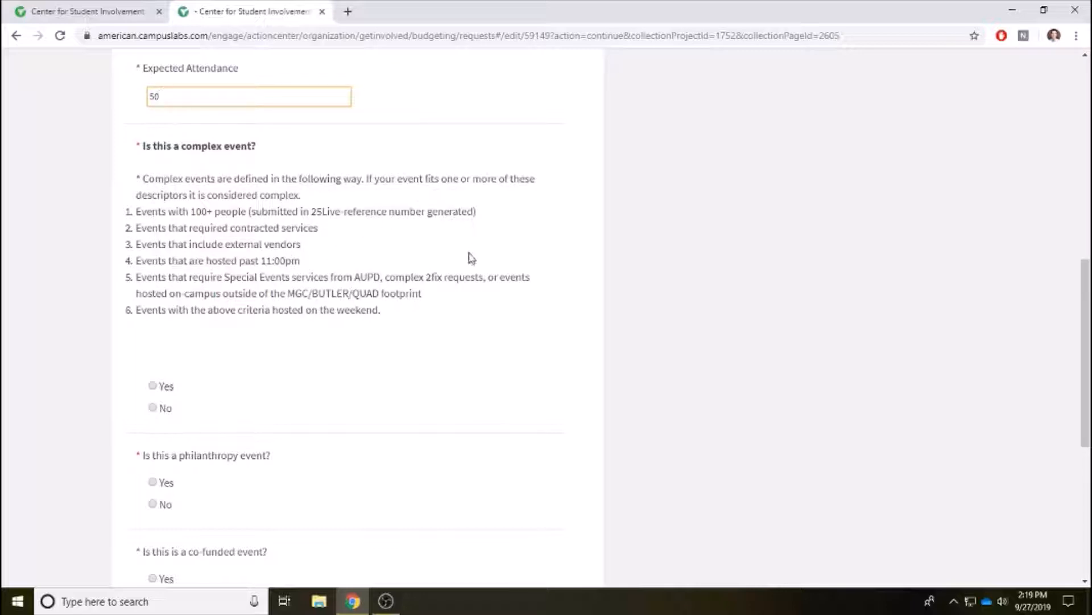
Answer No to the complex, philanthropy and co-funded questions, leave the sponsor box blank, and continue.
click(153, 409)
scroll(441, 276, down, 4)
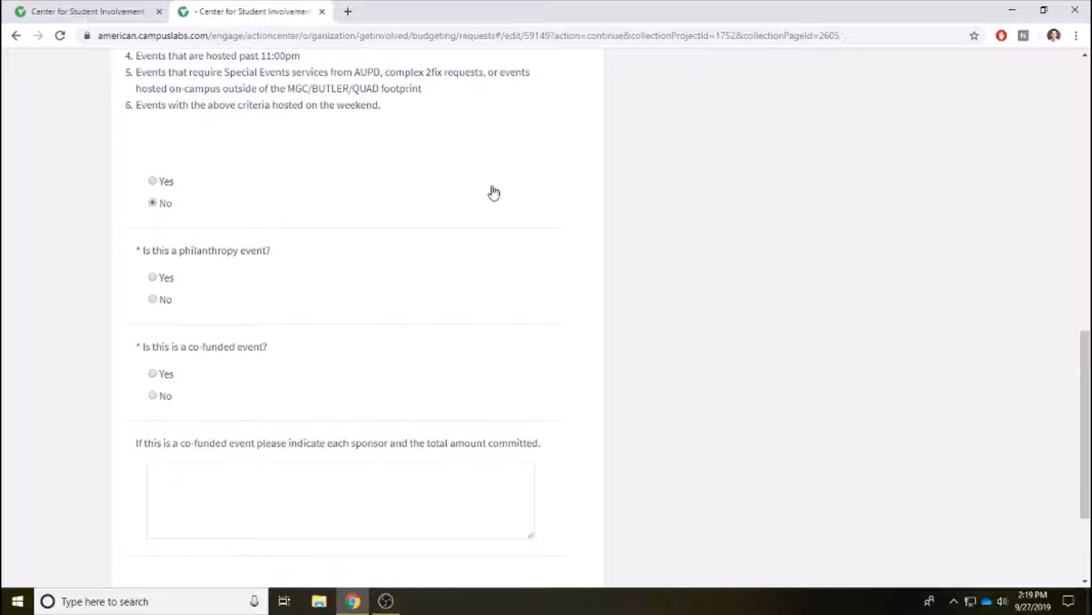
click(154, 300)
scroll(316, 284, down, 2)
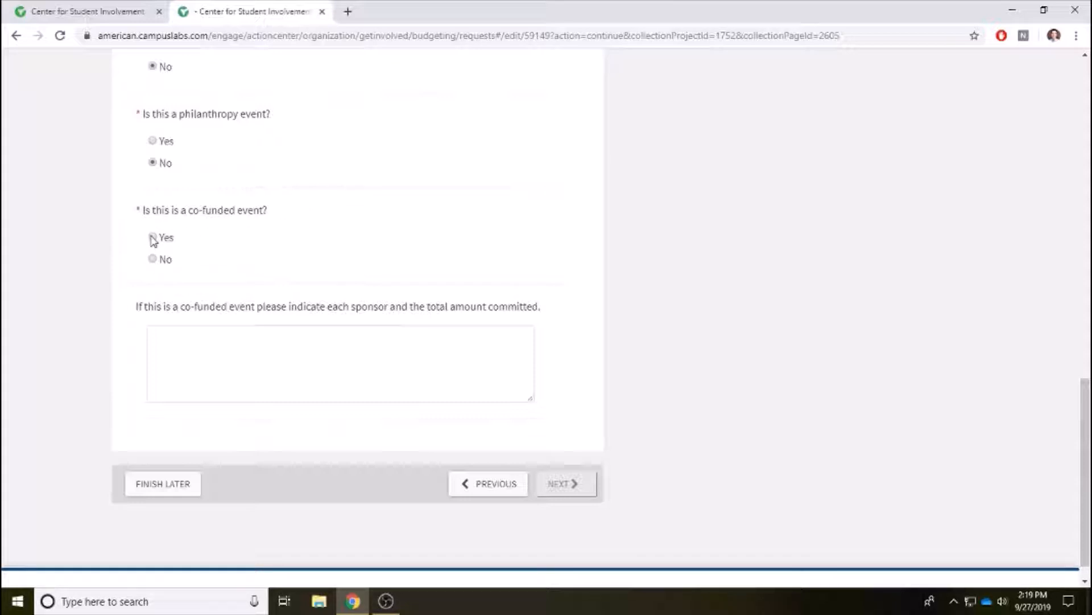
click(193, 344)
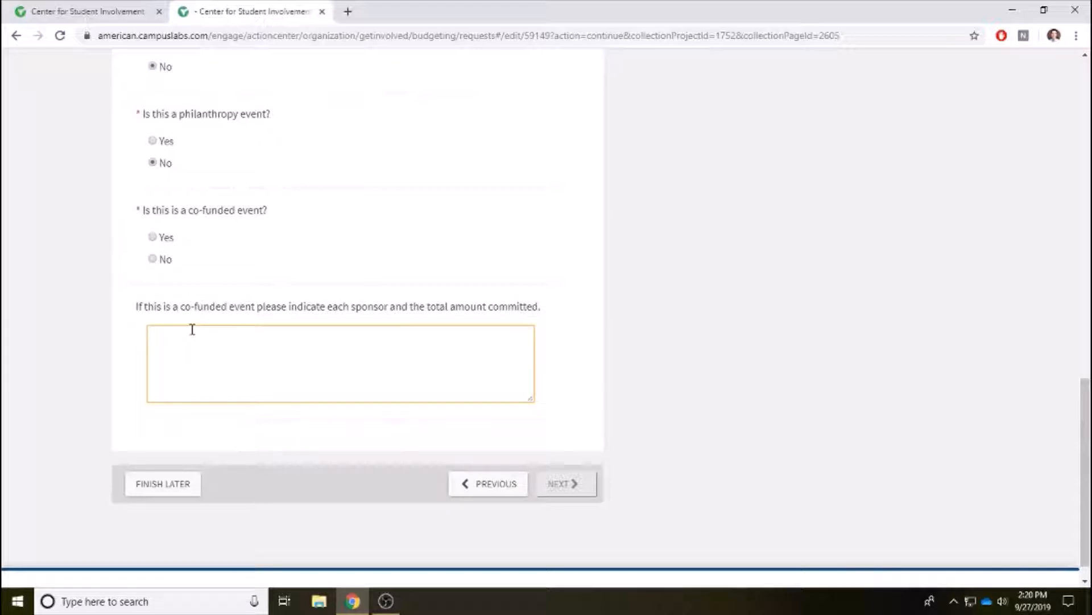
click(153, 259)
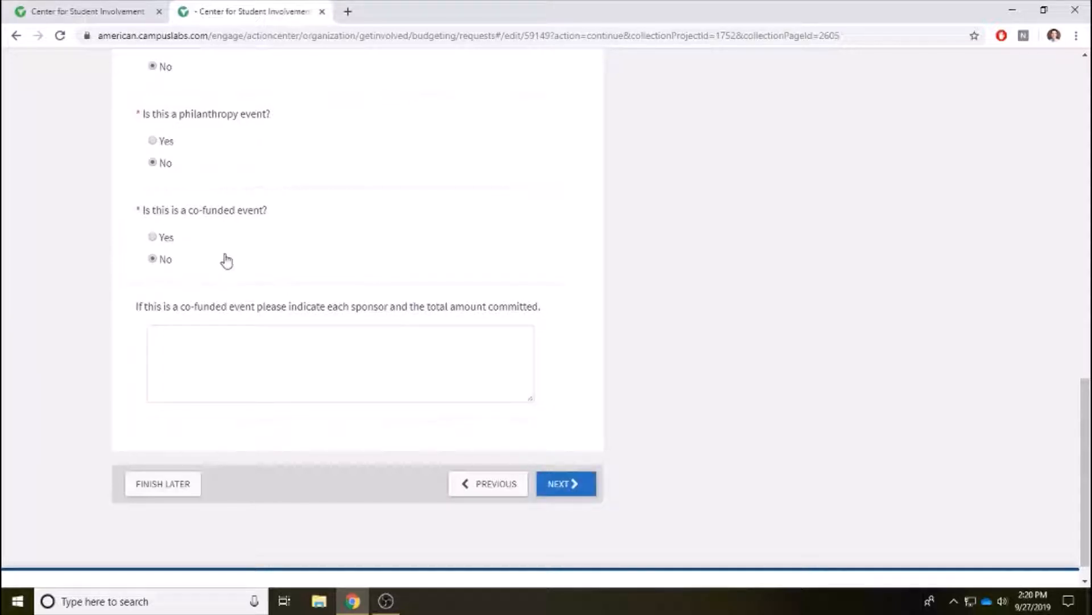
click(220, 343)
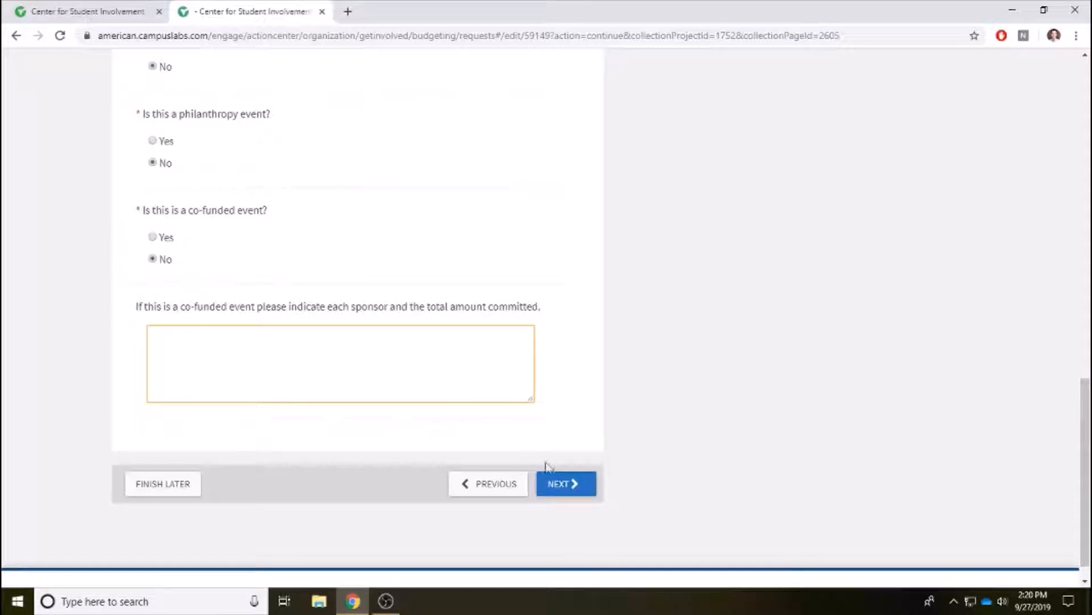
click(561, 487)
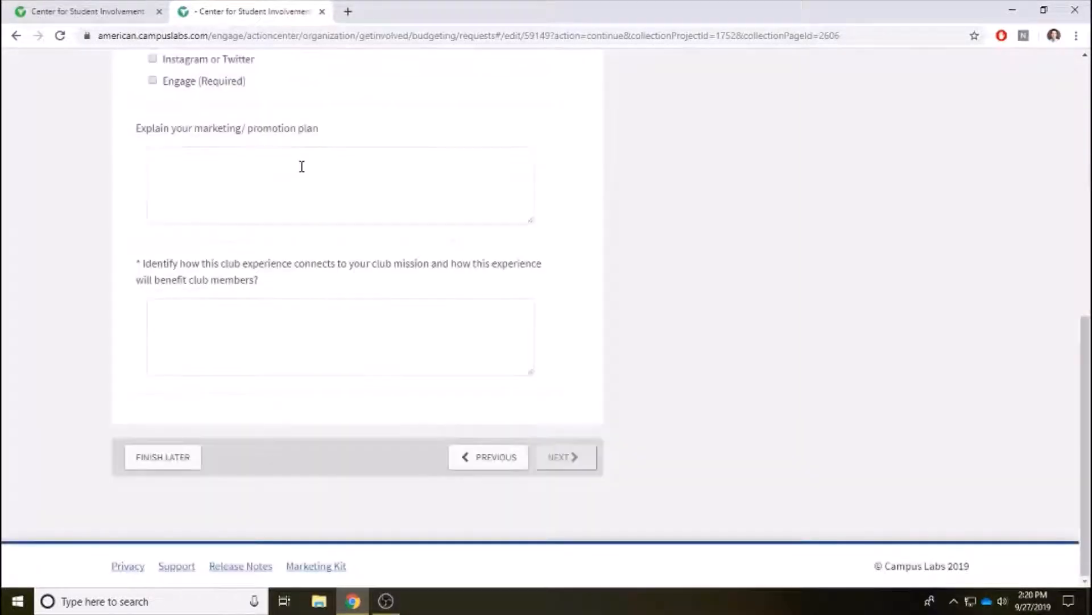
Tick the 'Facebook, Instagram or Twitter' and 'Engage (Required)' marketing plan checkboxes.
scroll(481, 182, up, 7)
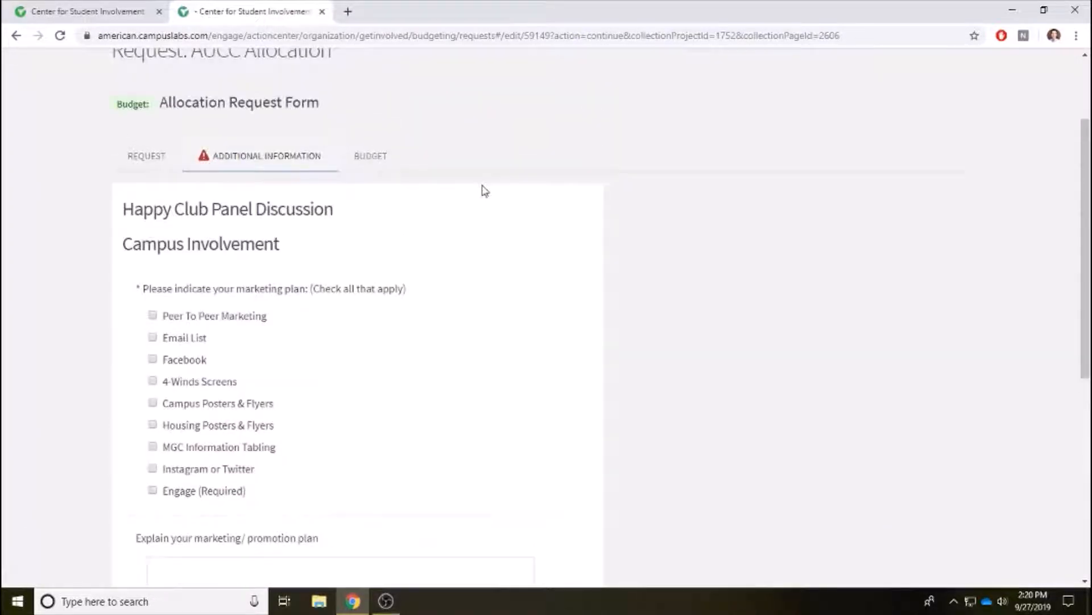
scroll(484, 187, down, 2)
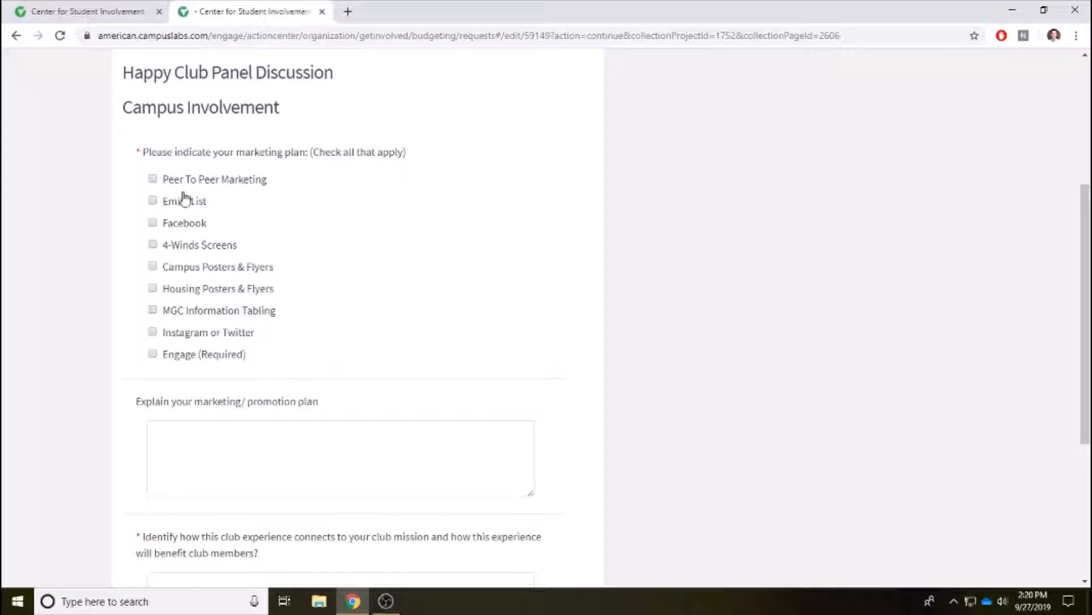
click(153, 224)
click(153, 355)
scroll(362, 188, down, 3)
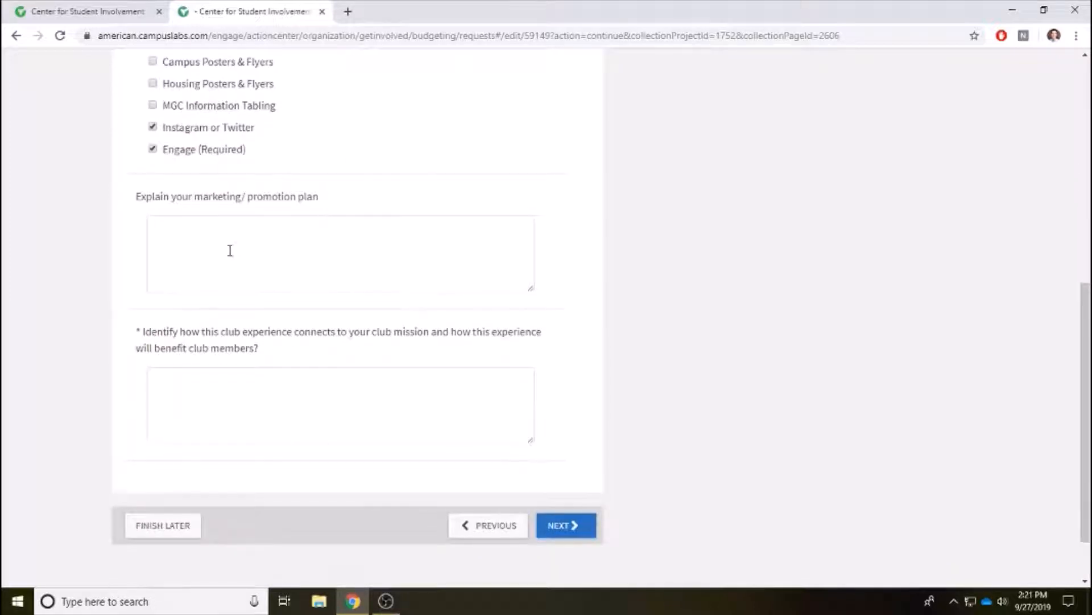
Enter '...' as the promotion plan and club mission answers, then continue to Terms & Conditions.
click(200, 237)
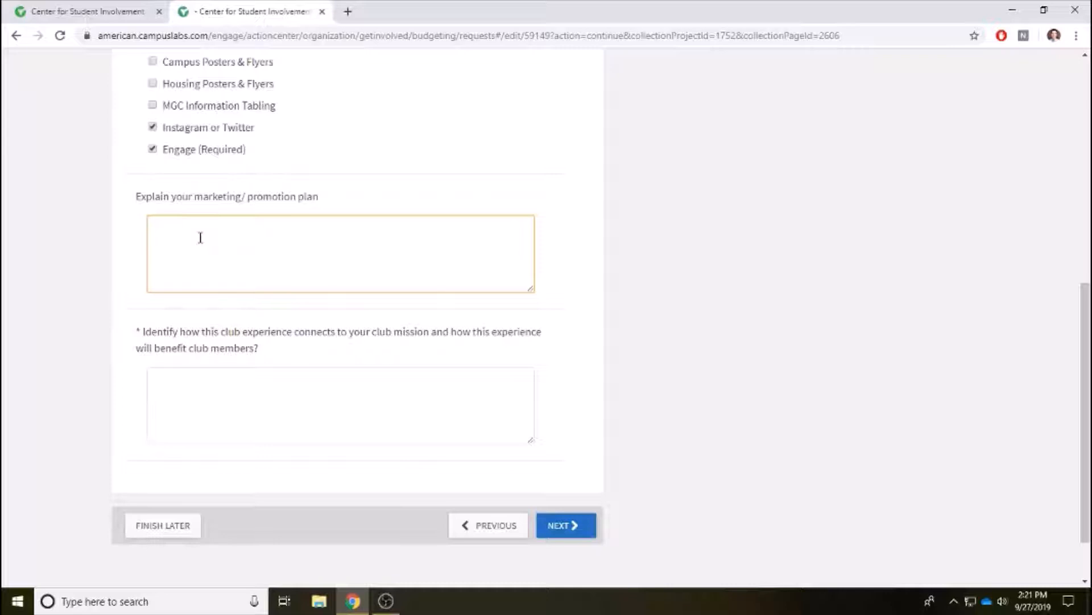
text(...)
click(181, 379)
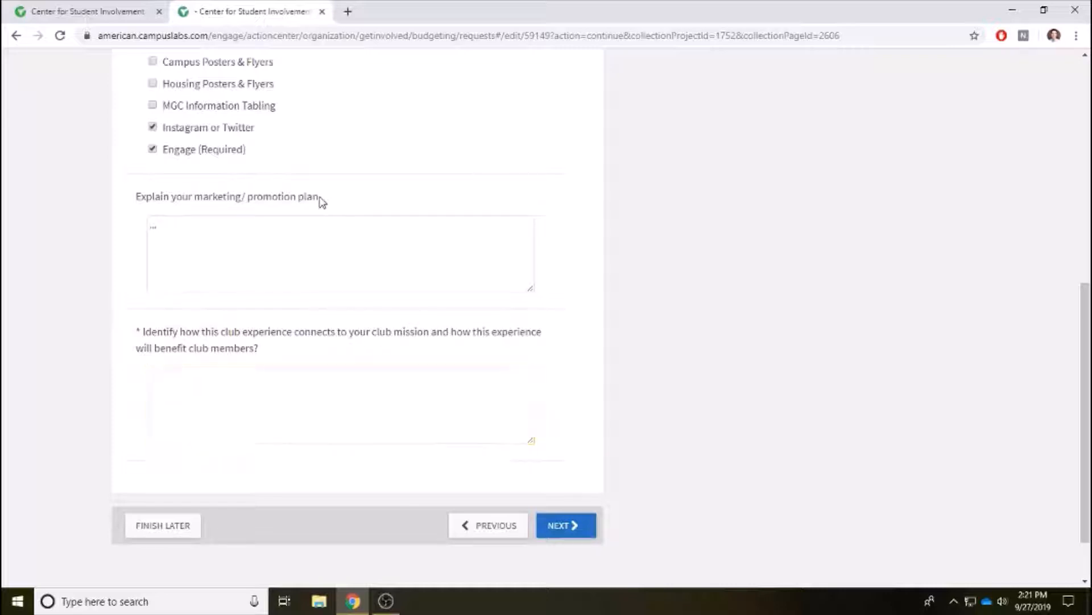
drag(320, 198, 234, 198)
click(259, 203)
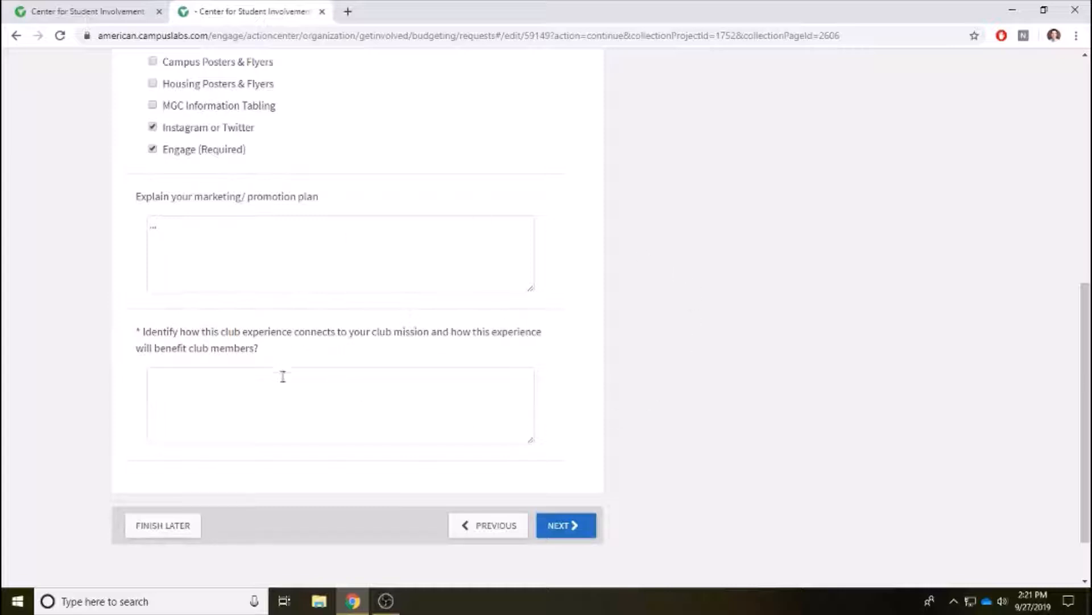
click(229, 387)
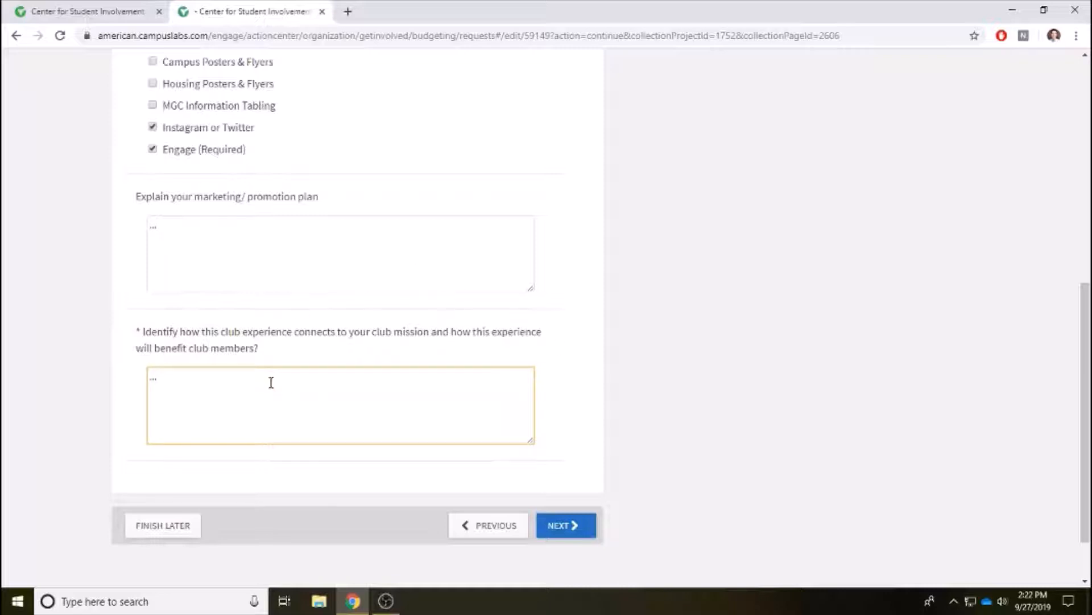
click(565, 529)
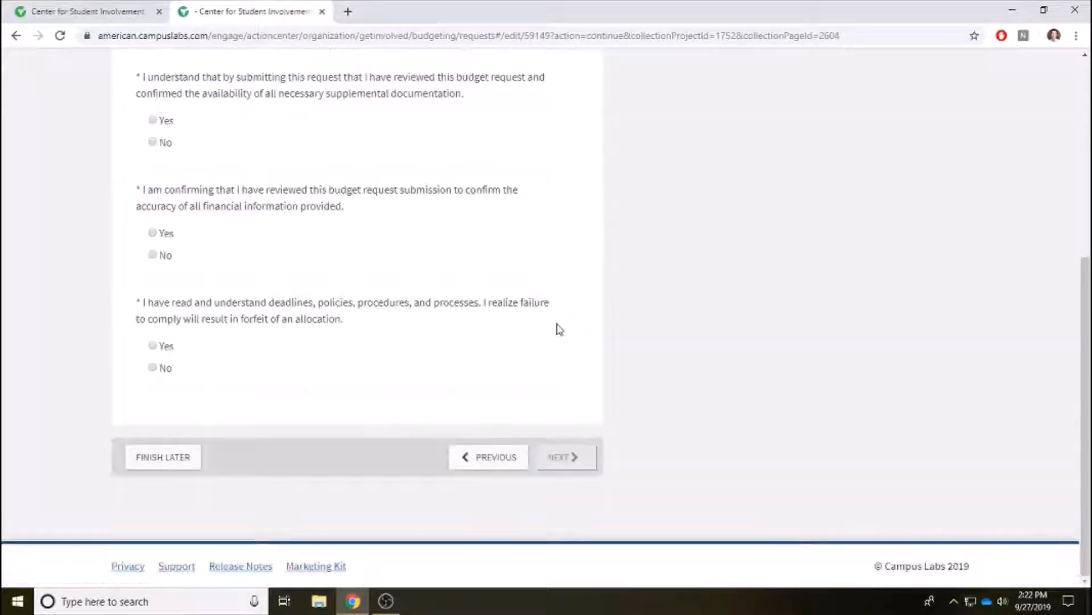
Answer Yes to the review, financial accuracy and deadlines-and-policies statements, then proceed to the Budget tab.
scroll(436, 270, up, 3)
scroll(344, 266, down, 2)
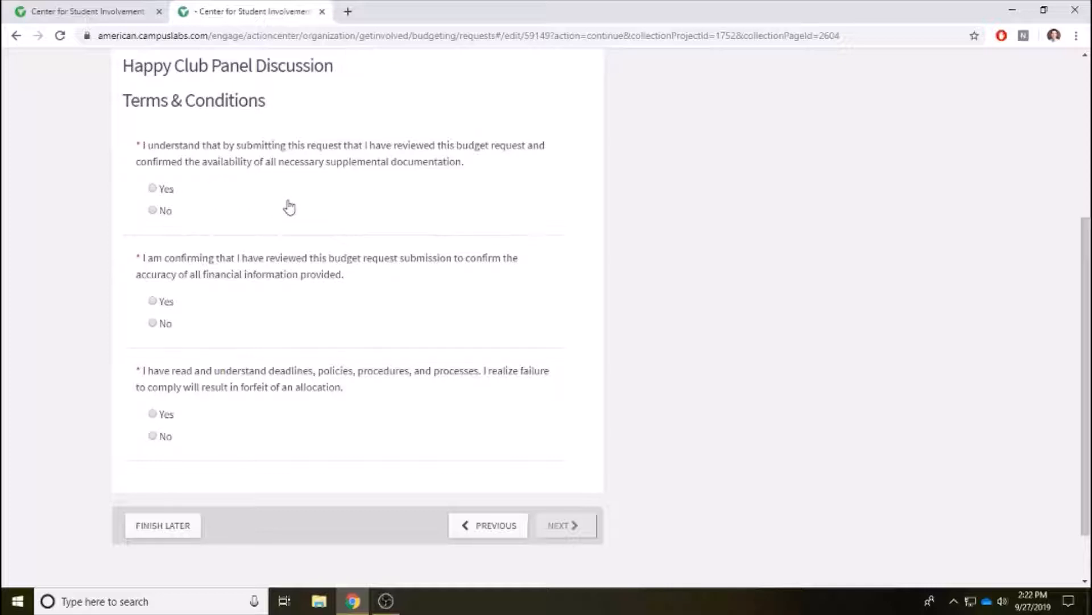
click(153, 189)
click(152, 301)
click(153, 415)
scroll(362, 385, down, 1)
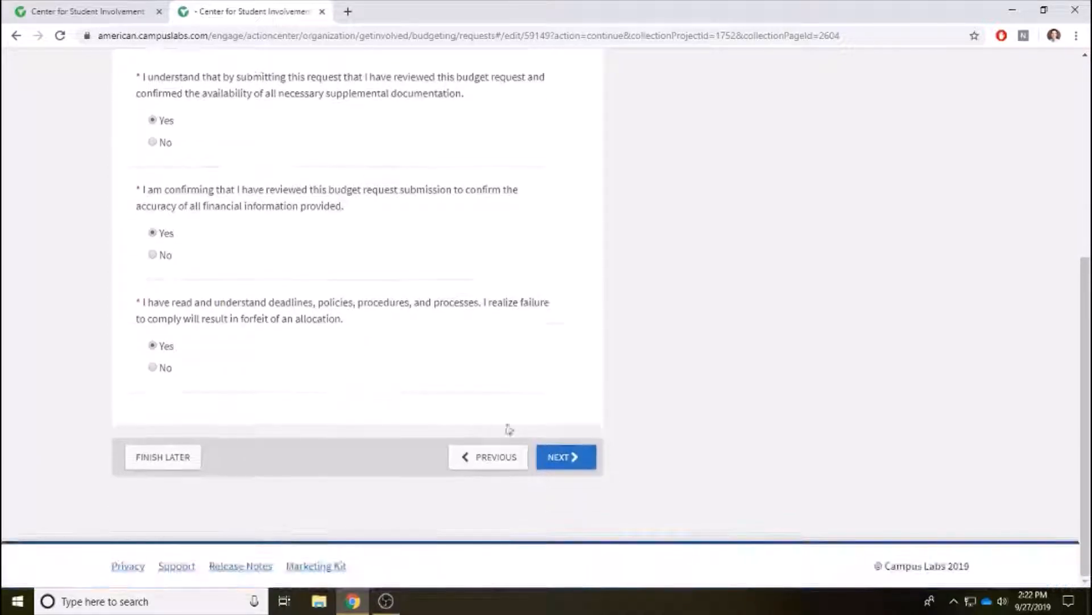
click(566, 458)
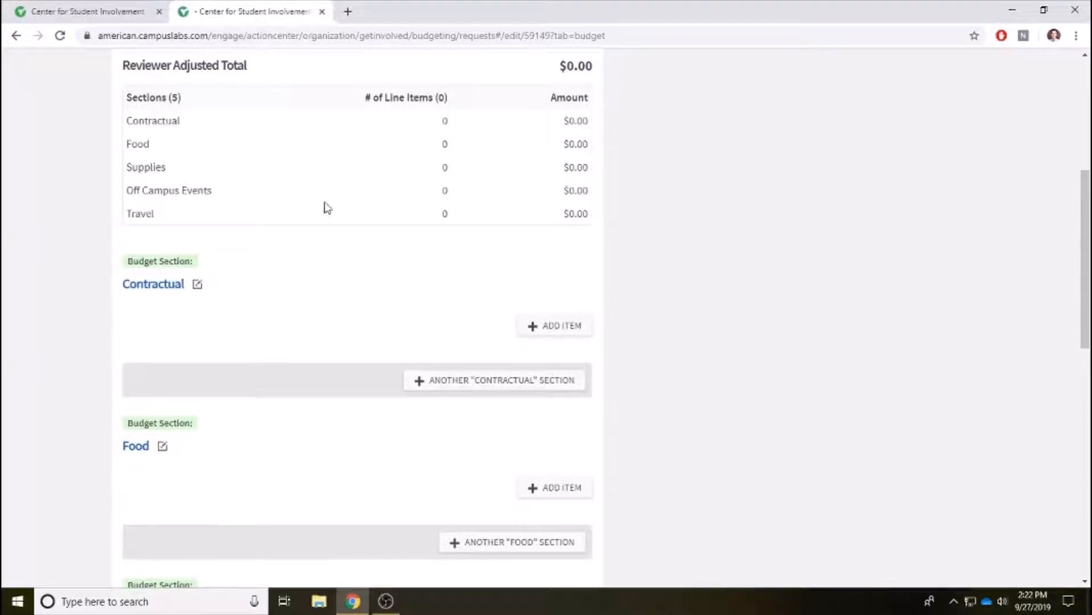
scroll(324, 207, up, 2)
scroll(295, 183, down, 1)
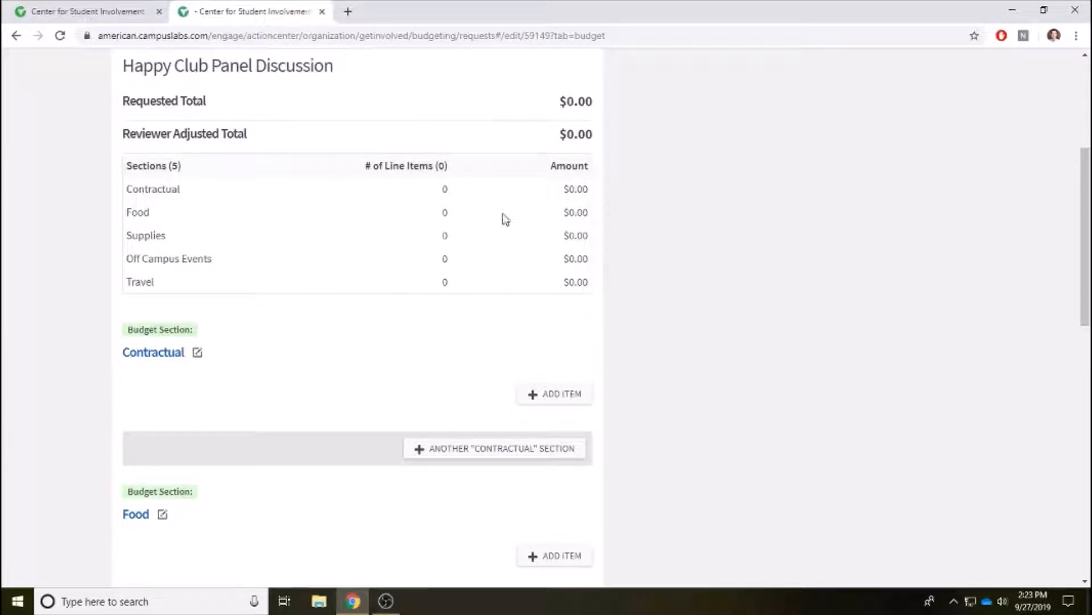
scroll(444, 305, down, 1)
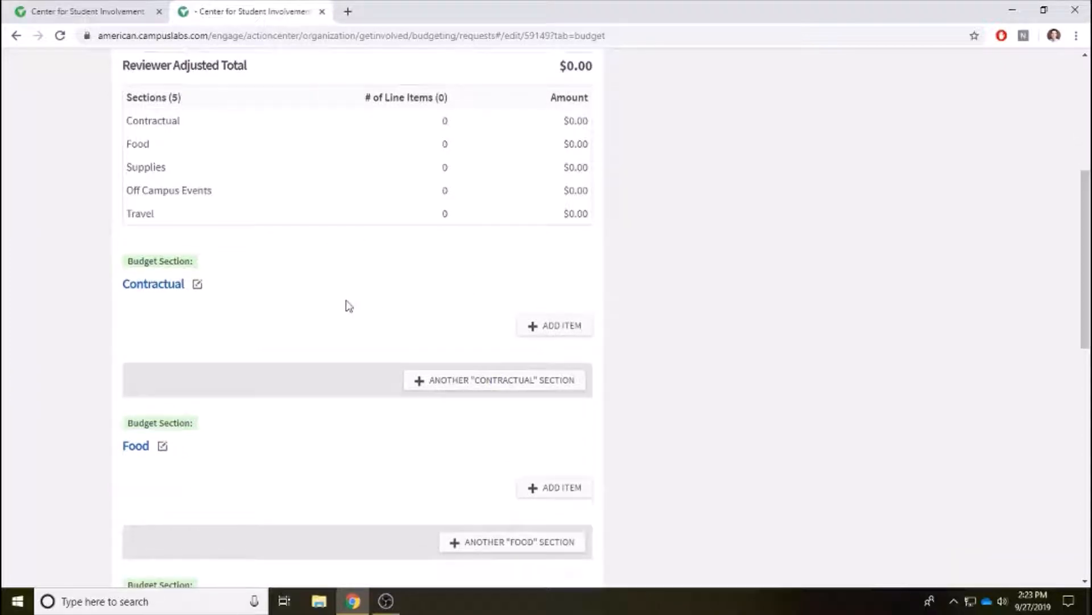
scroll(346, 305, down, 1)
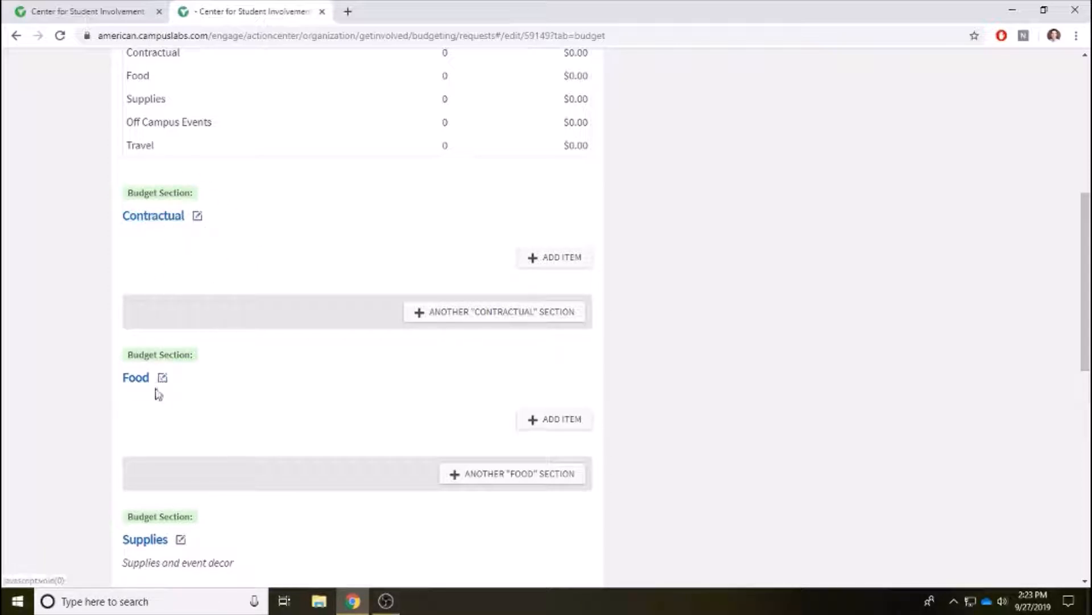
scroll(198, 408, down, 2)
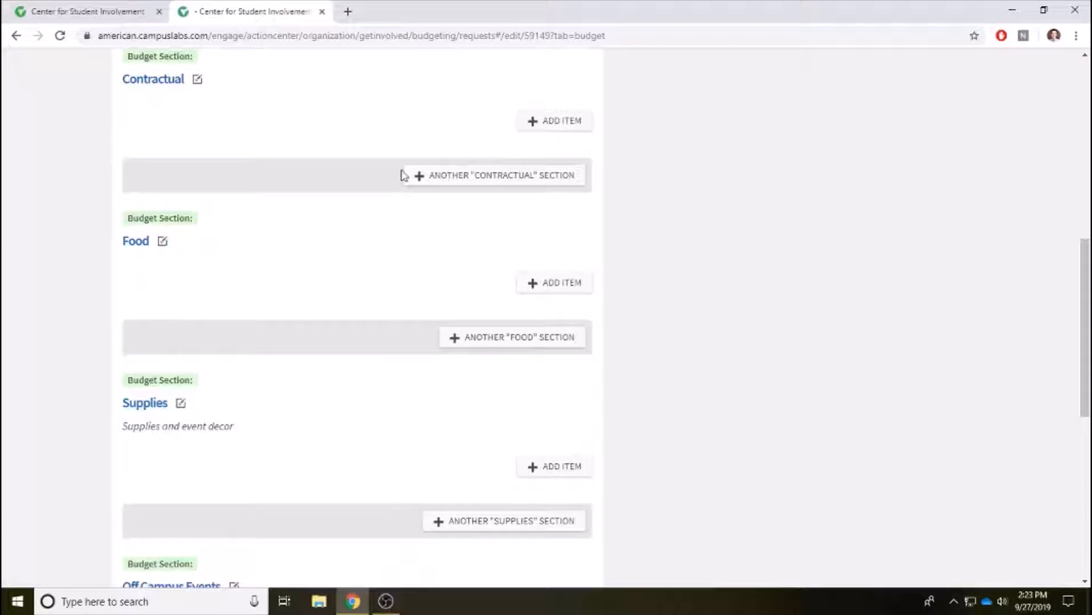
scroll(341, 188, up, 2)
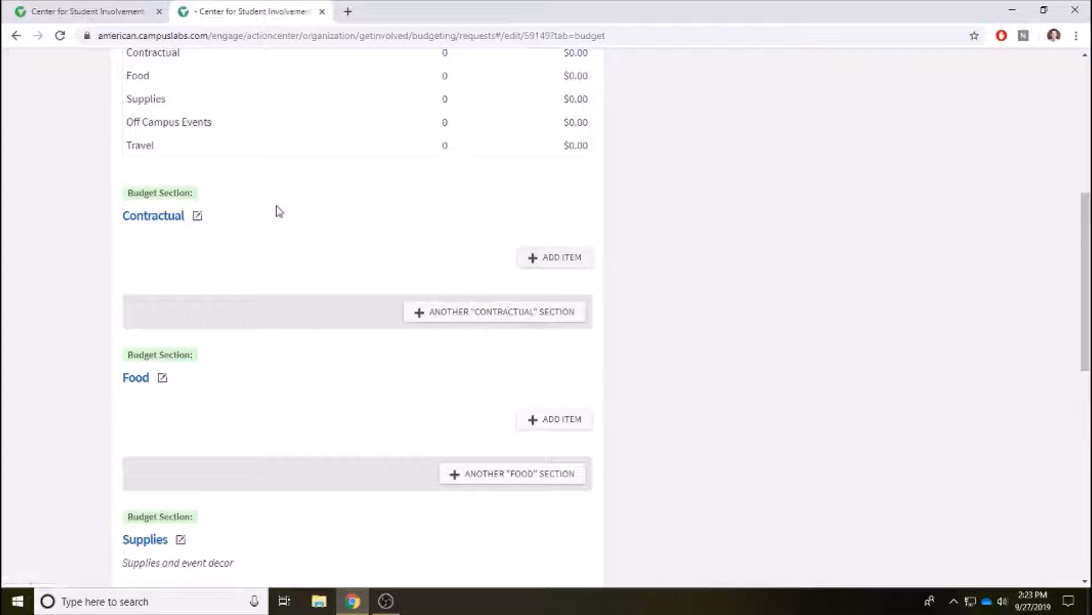
Add a new line item under Contractual with category Talent (Expense).
click(550, 263)
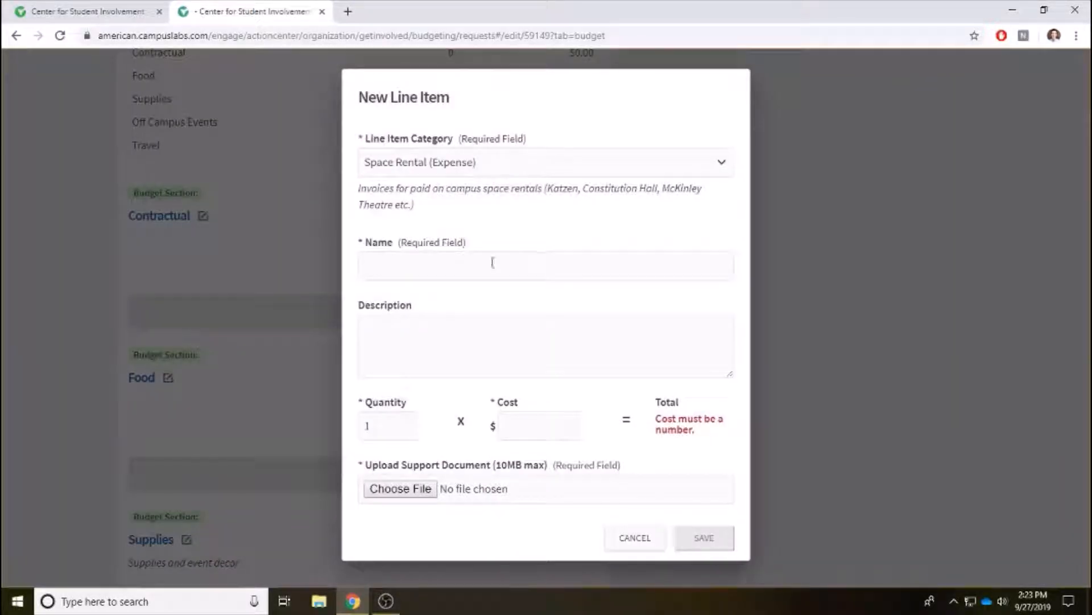
click(413, 266)
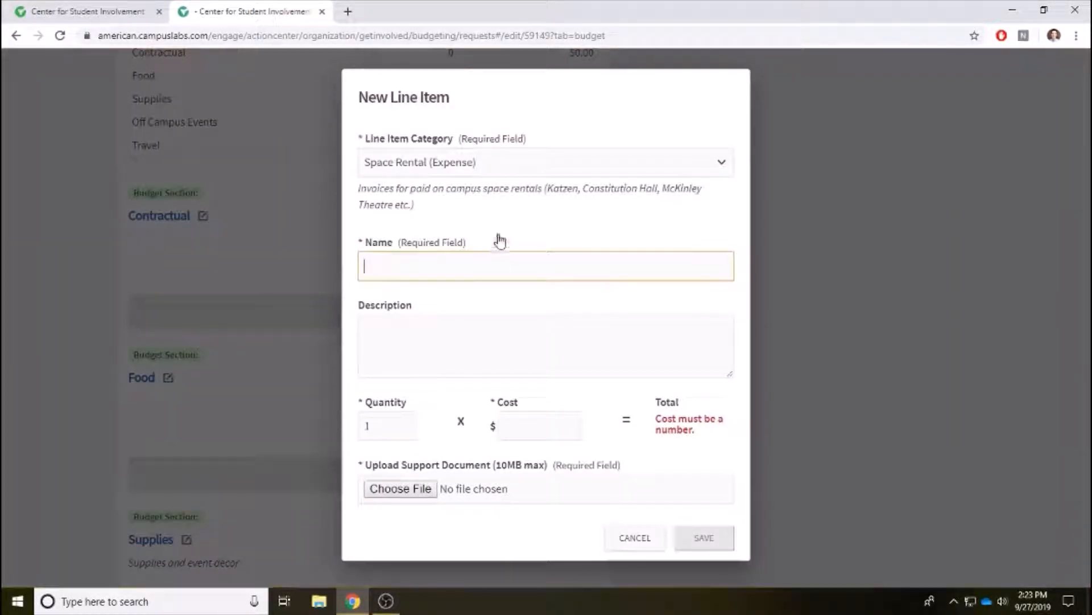
click(477, 166)
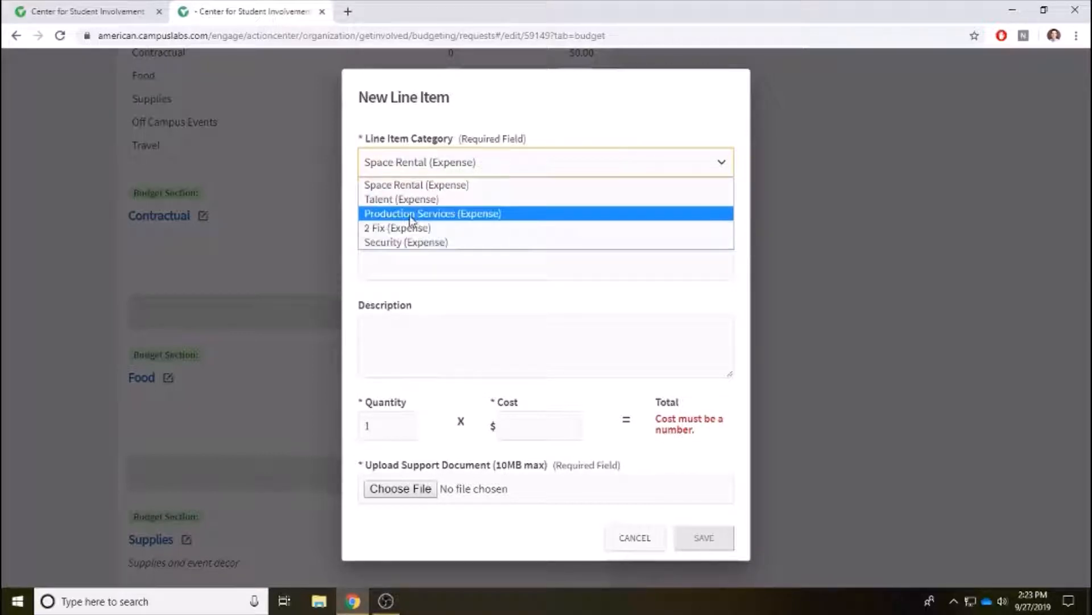
click(405, 199)
Name the item 'XYZ speaker', add a description, set cost 200, and browse for a support document.
click(402, 262)
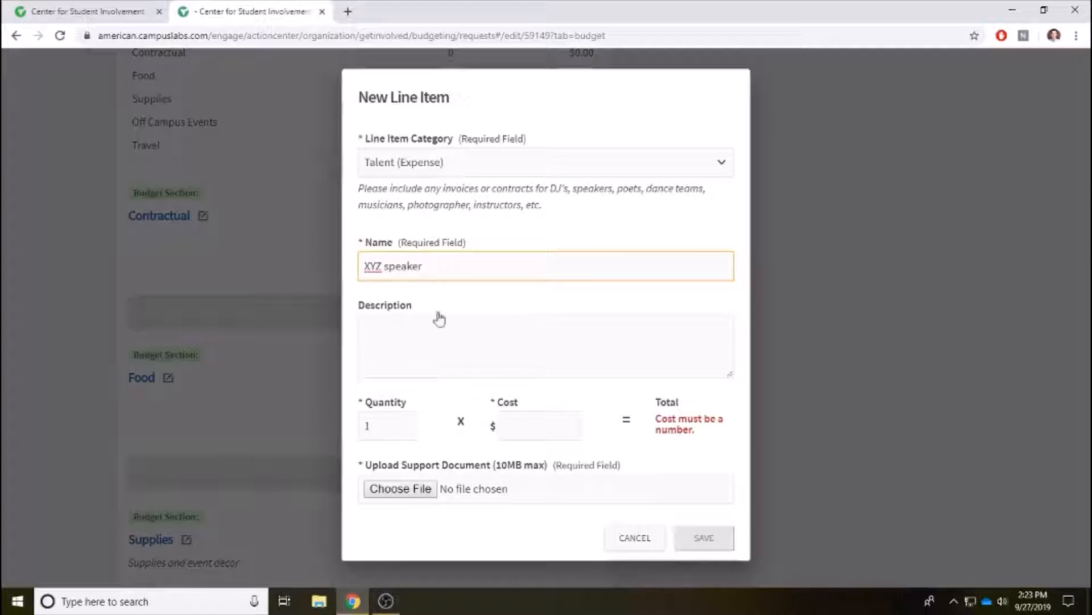
click(426, 327)
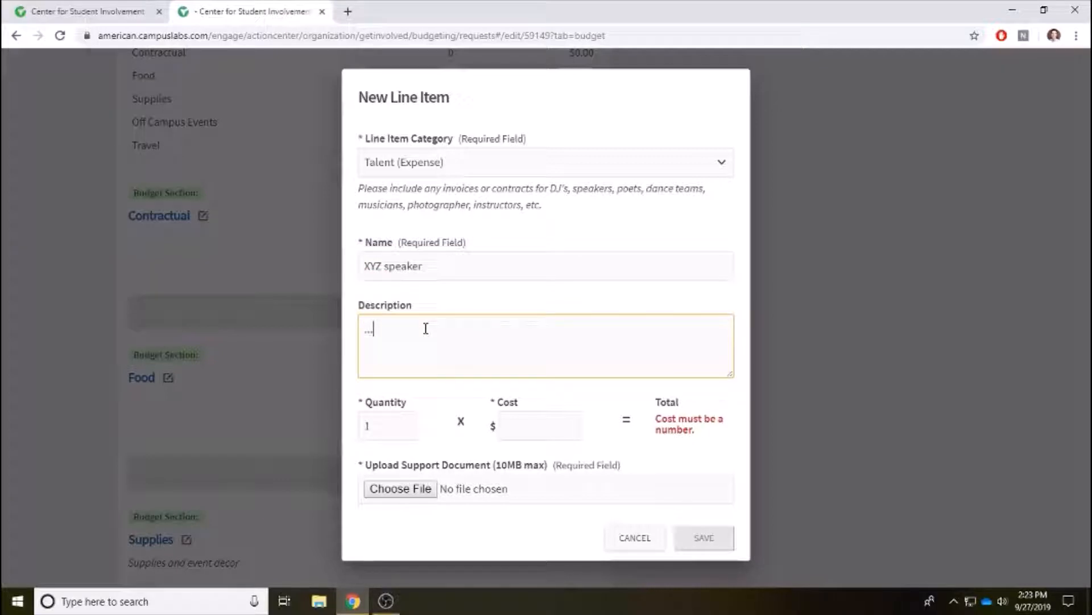
click(518, 427)
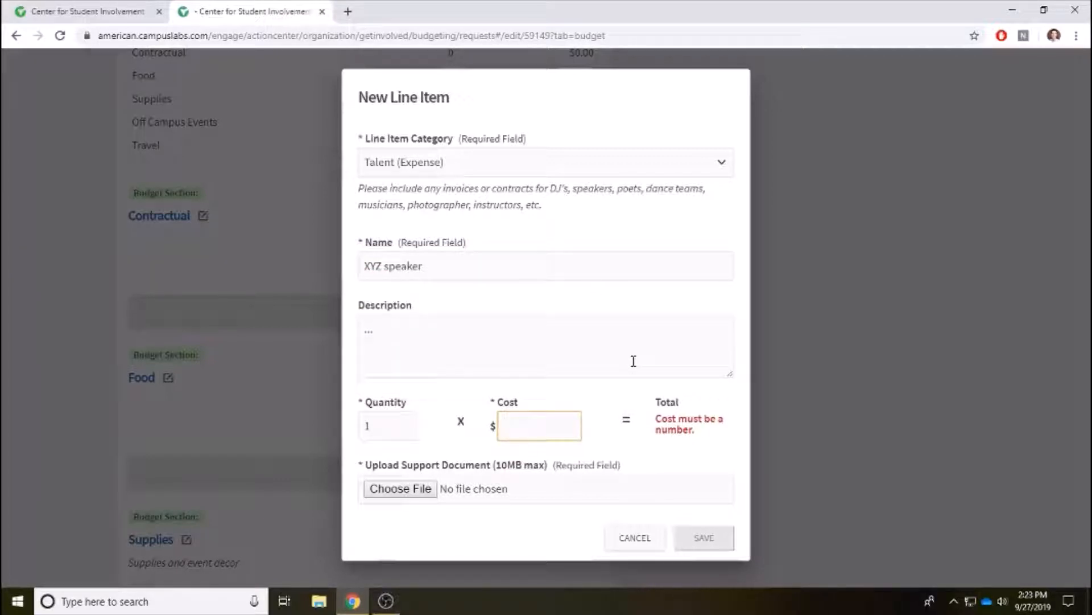
text(200)
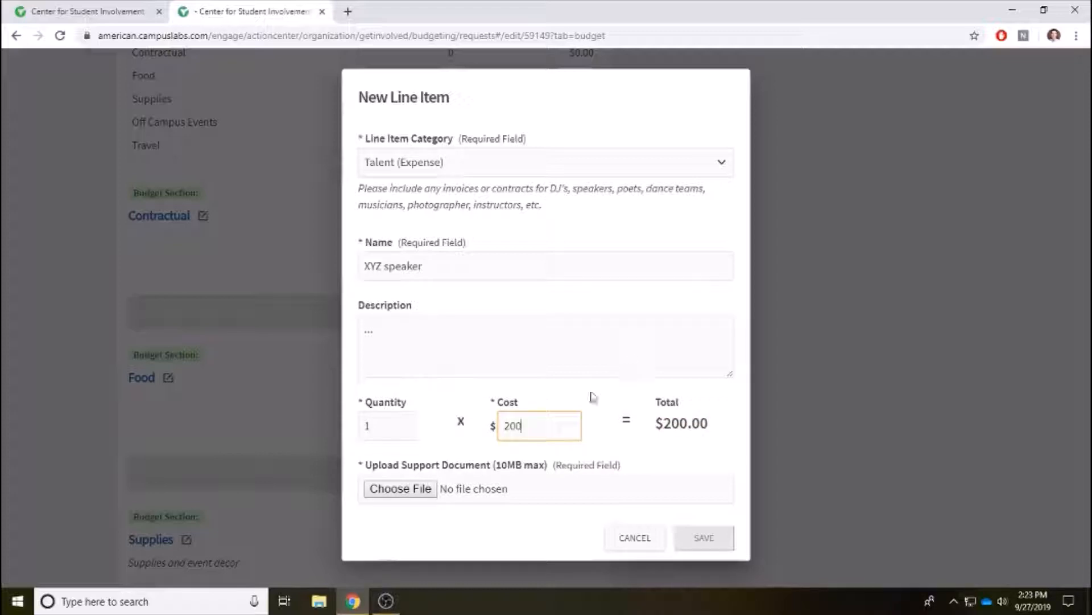
click(419, 490)
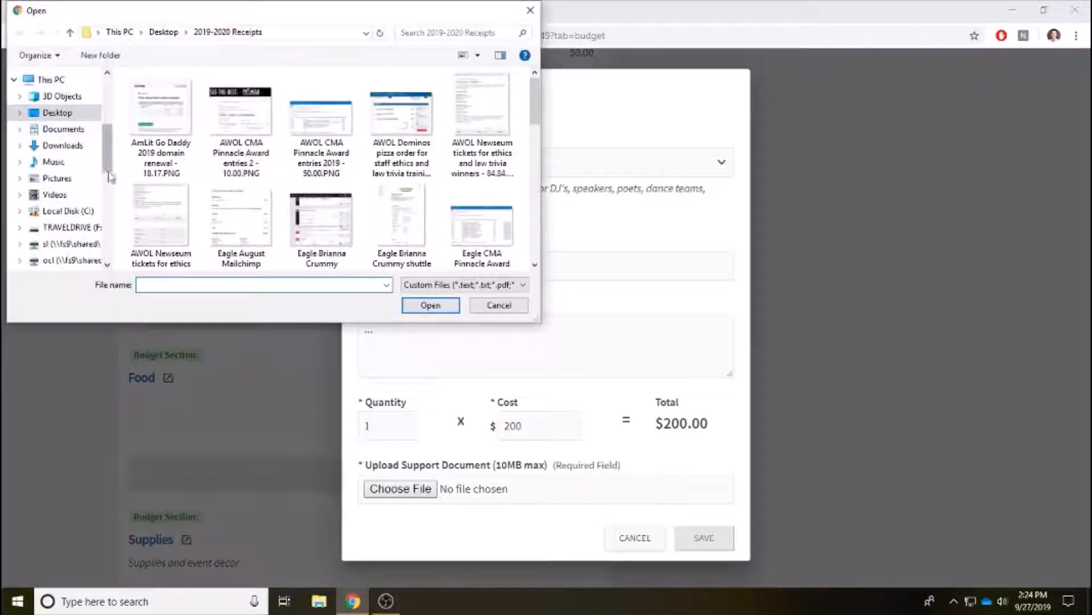
Attach Tutorial Contract.pdf from Desktop's Engage Video Tutorials folder and save the XYZ speaker line item.
scroll(66, 131, up, 4)
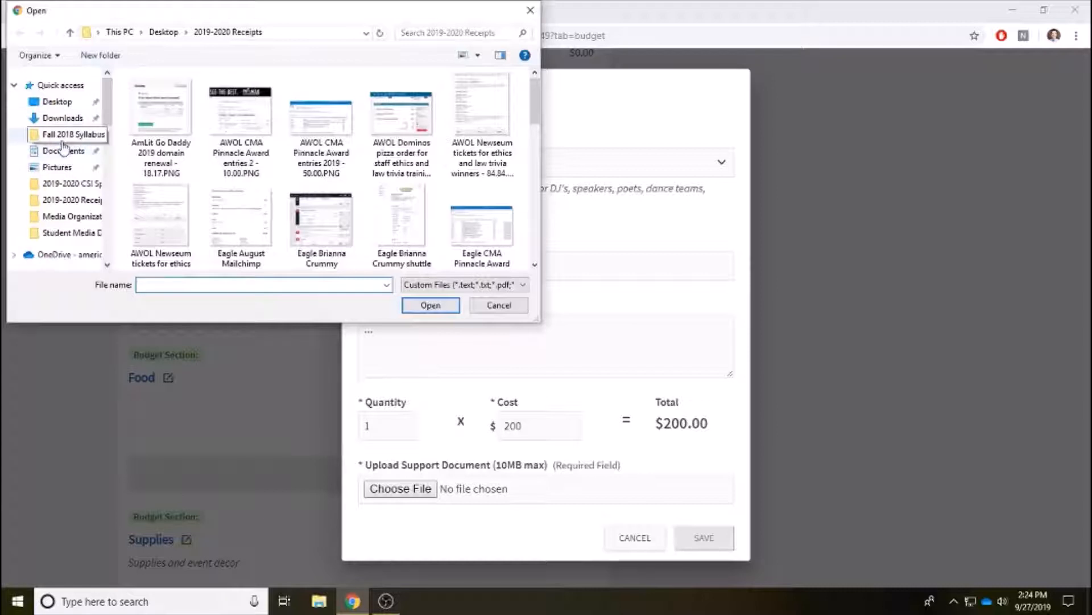
click(57, 101)
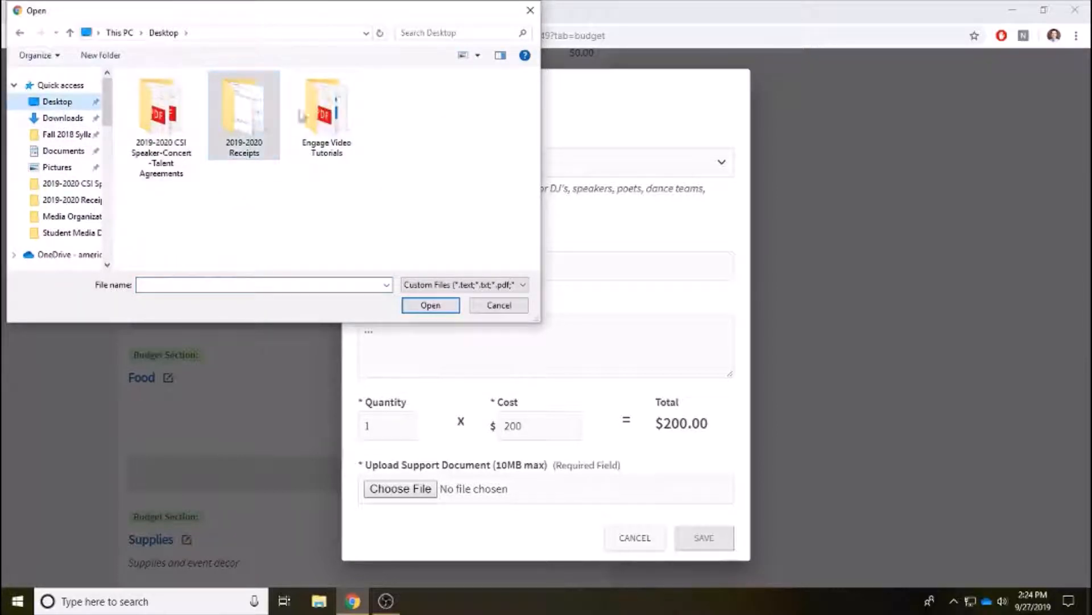
double_click(309, 118)
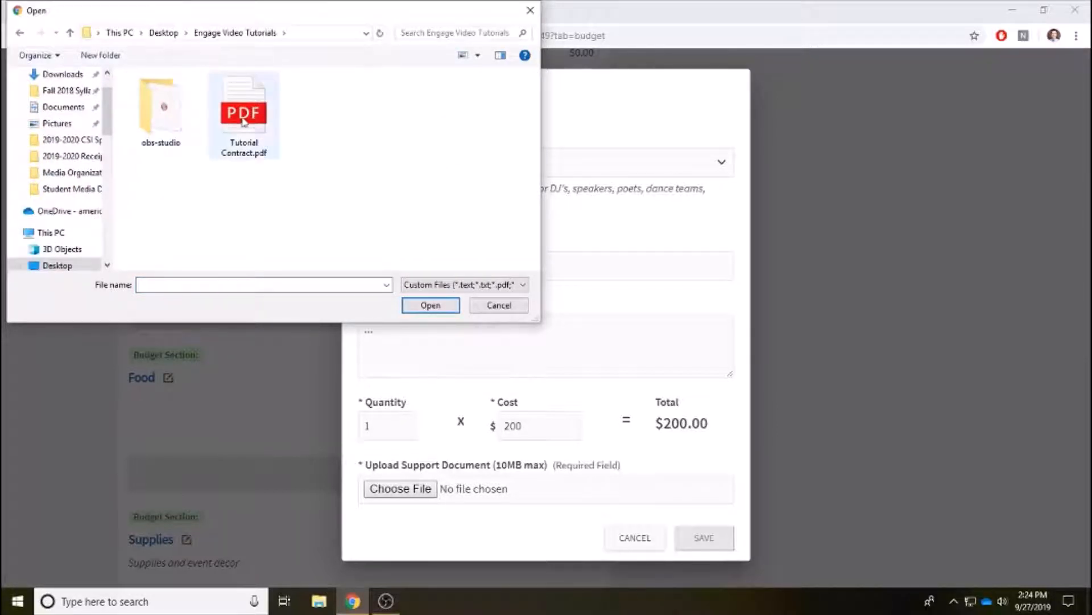
click(254, 126)
click(433, 310)
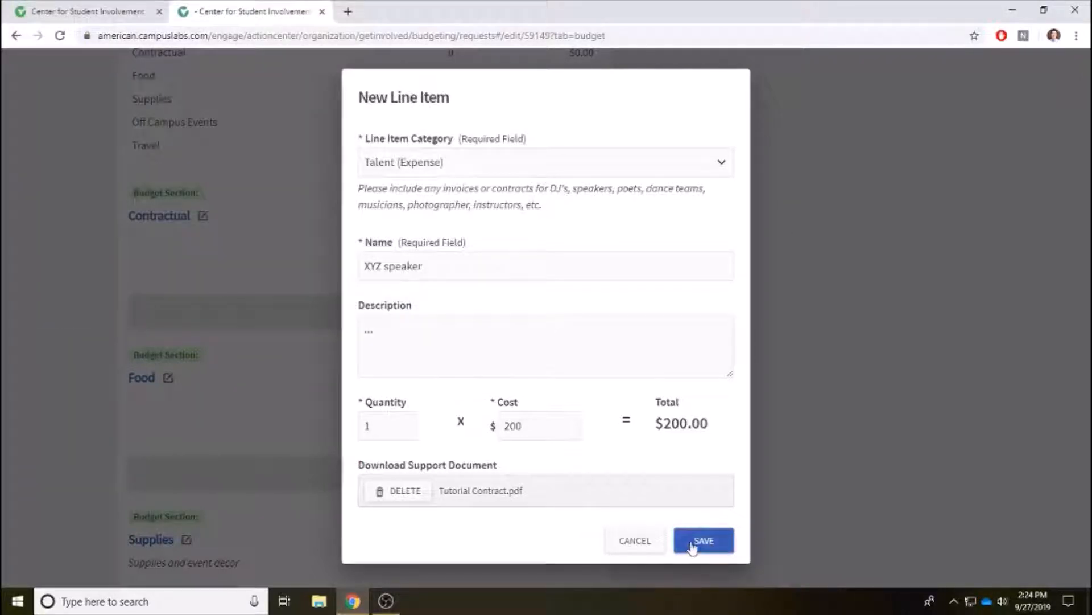
click(695, 546)
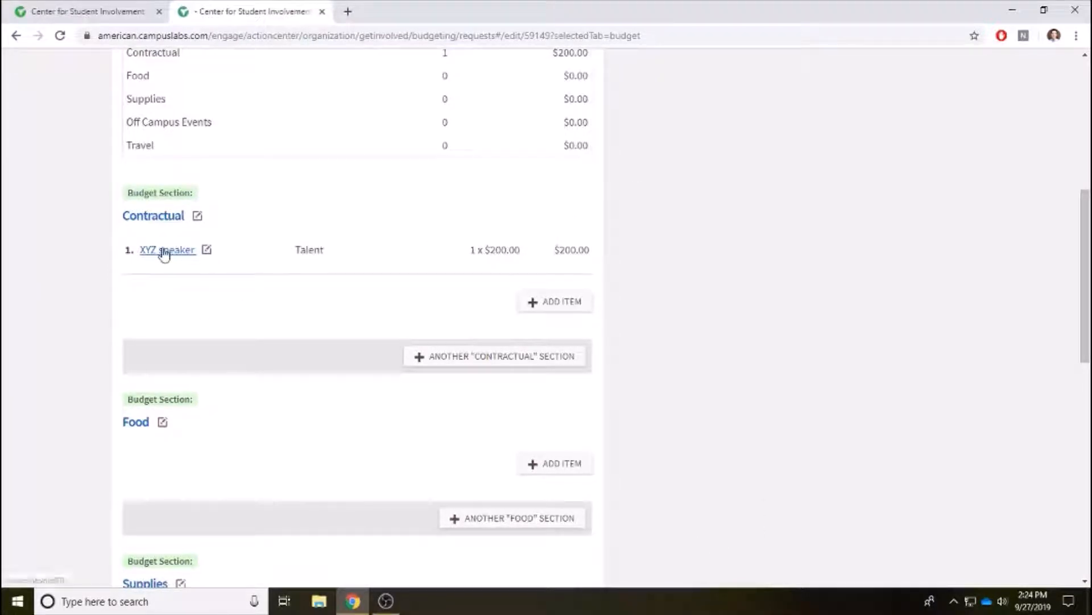
scroll(660, 222, up, 1)
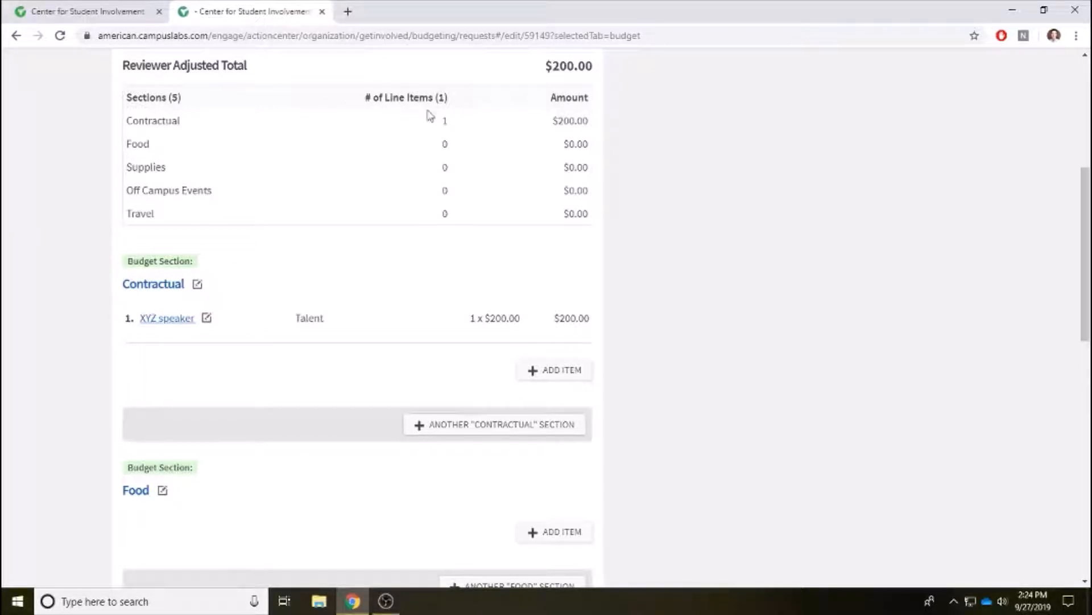
scroll(454, 251, down, 1)
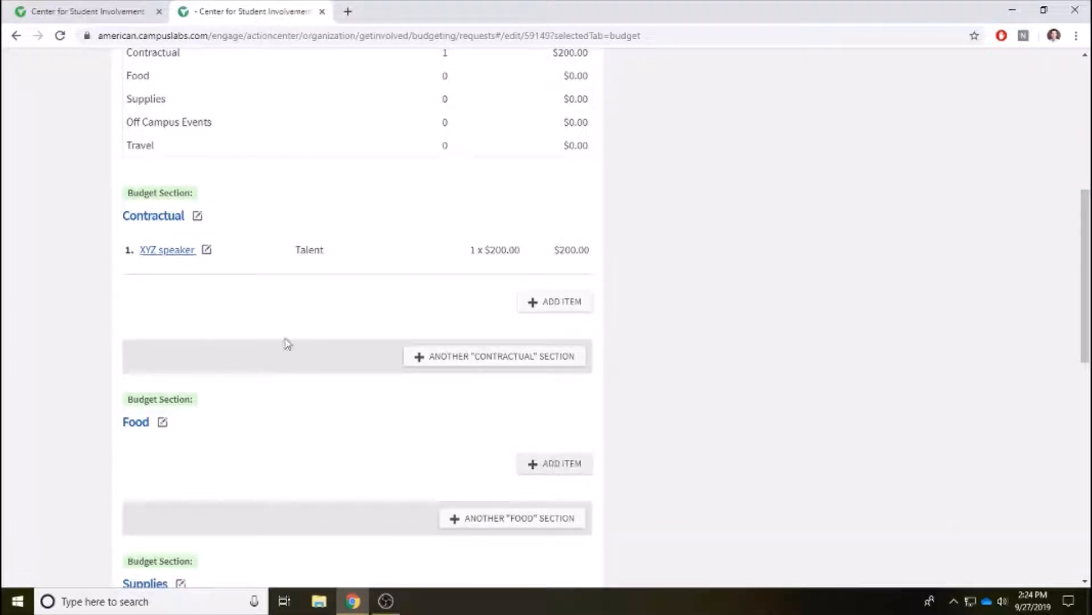
click(548, 474)
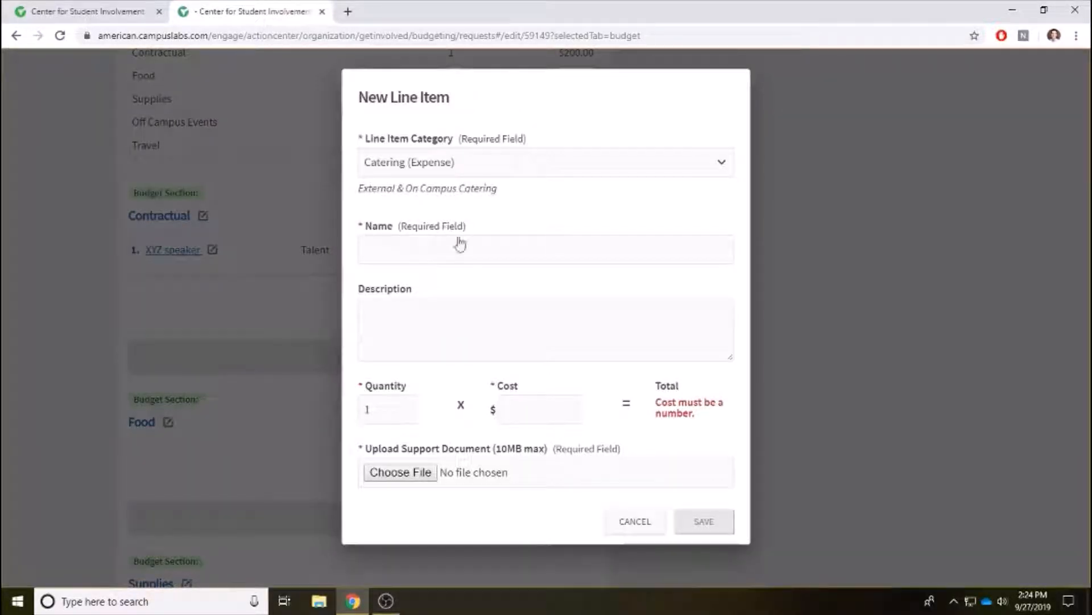
click(439, 167)
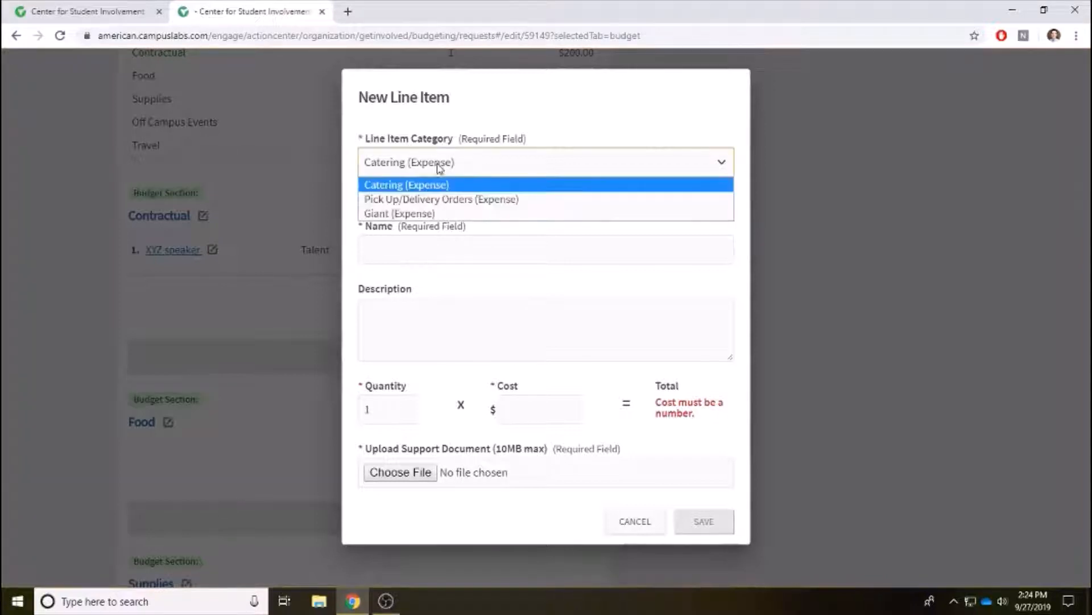
click(403, 186)
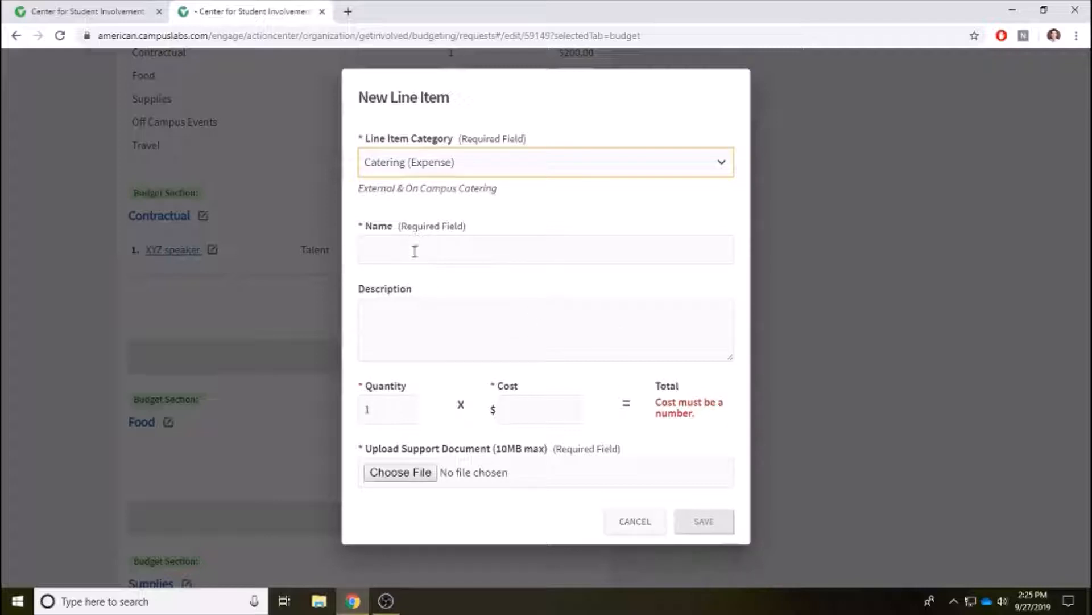
click(526, 405)
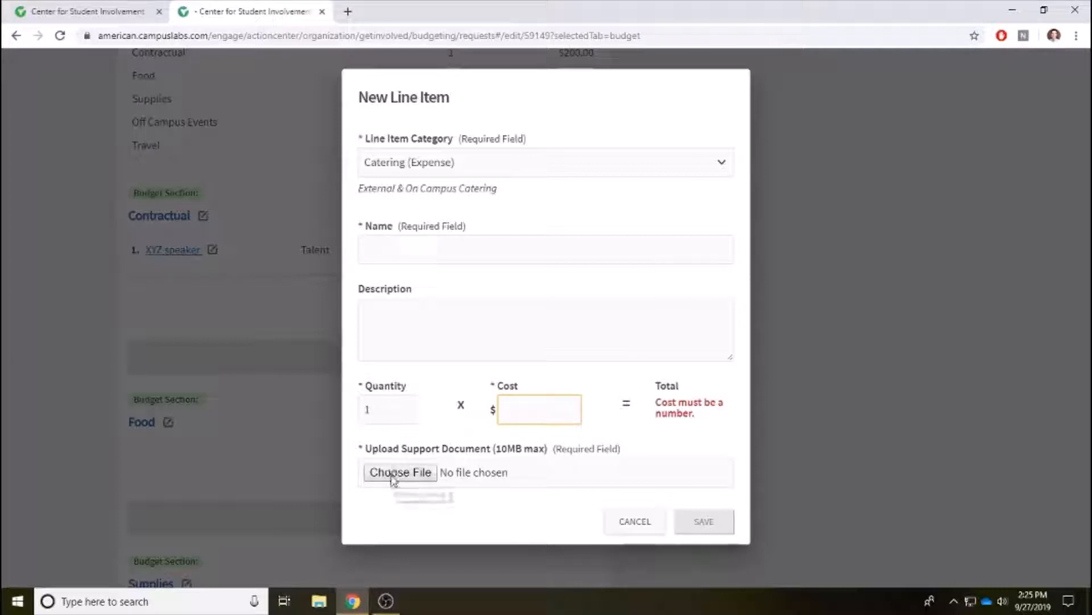
click(635, 523)
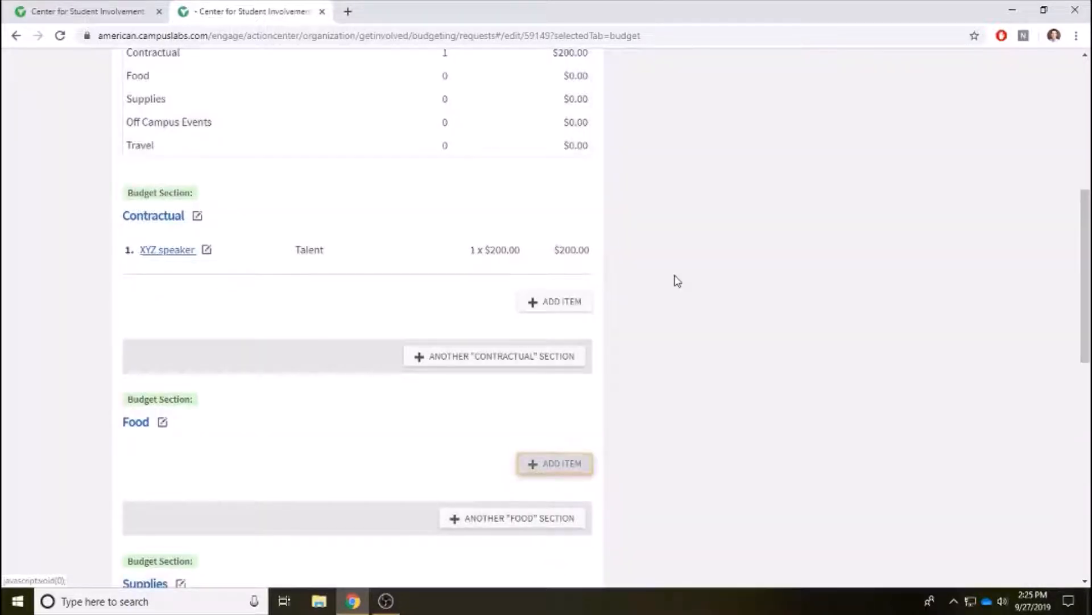
scroll(677, 281, down, 2)
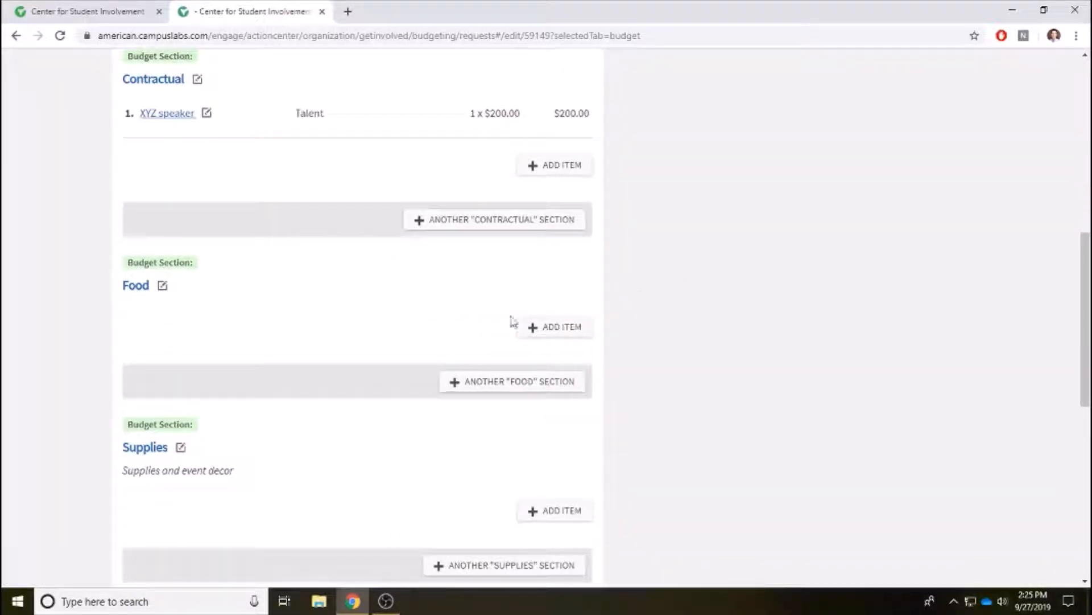
click(549, 330)
scroll(614, 317, up, 3)
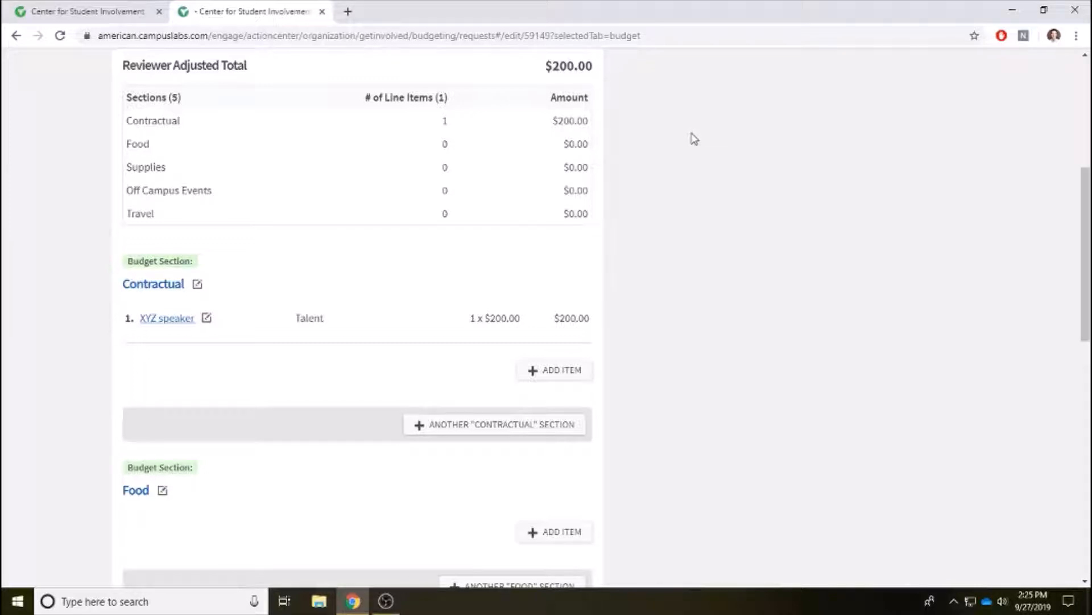
scroll(694, 138, down, 5)
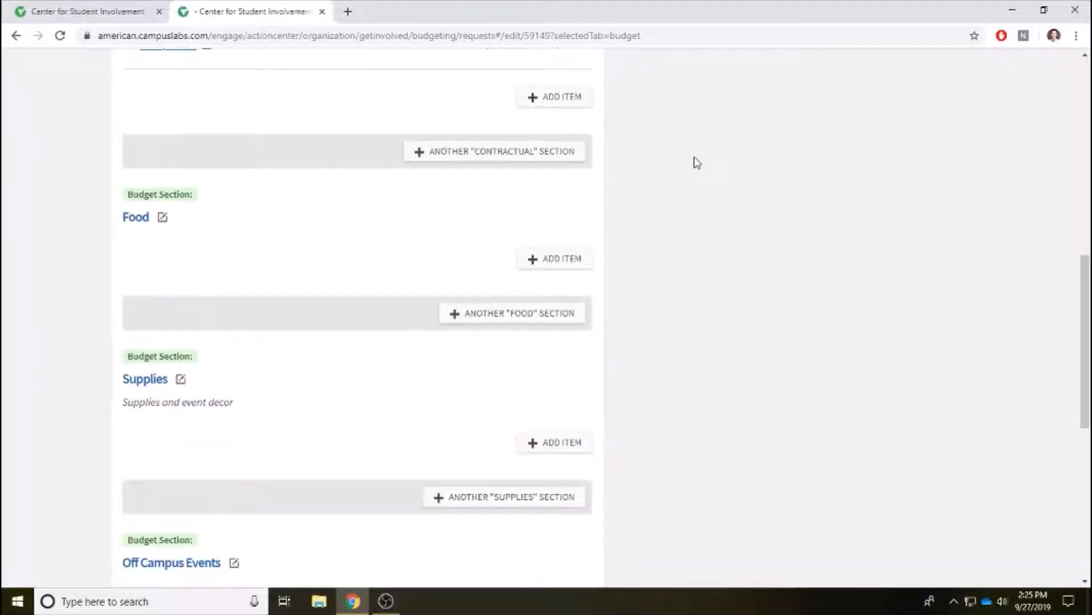
scroll(694, 163, down, 4)
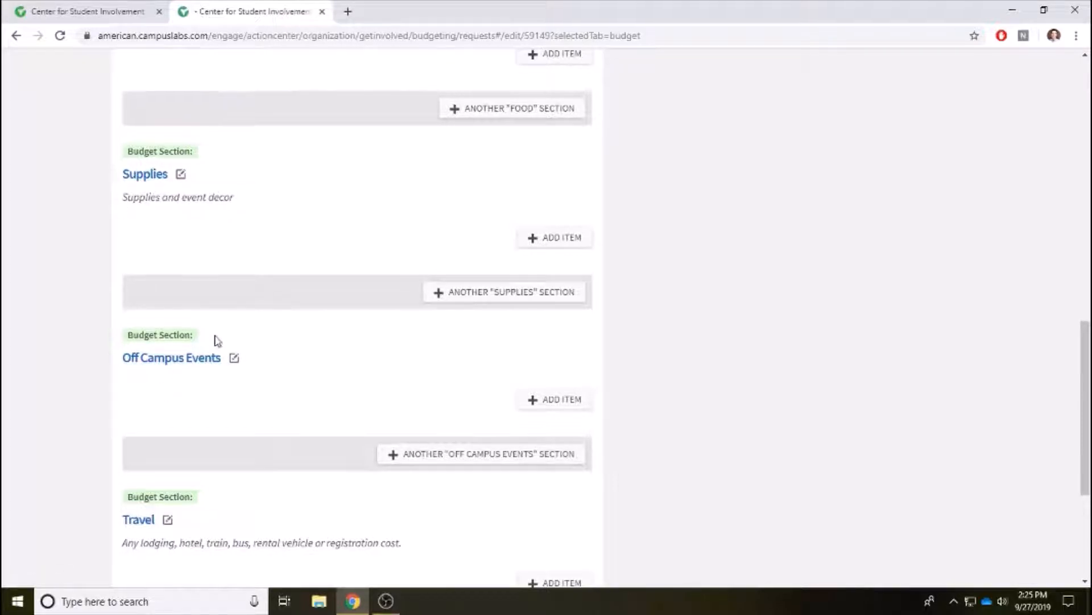
scroll(219, 344, down, 3)
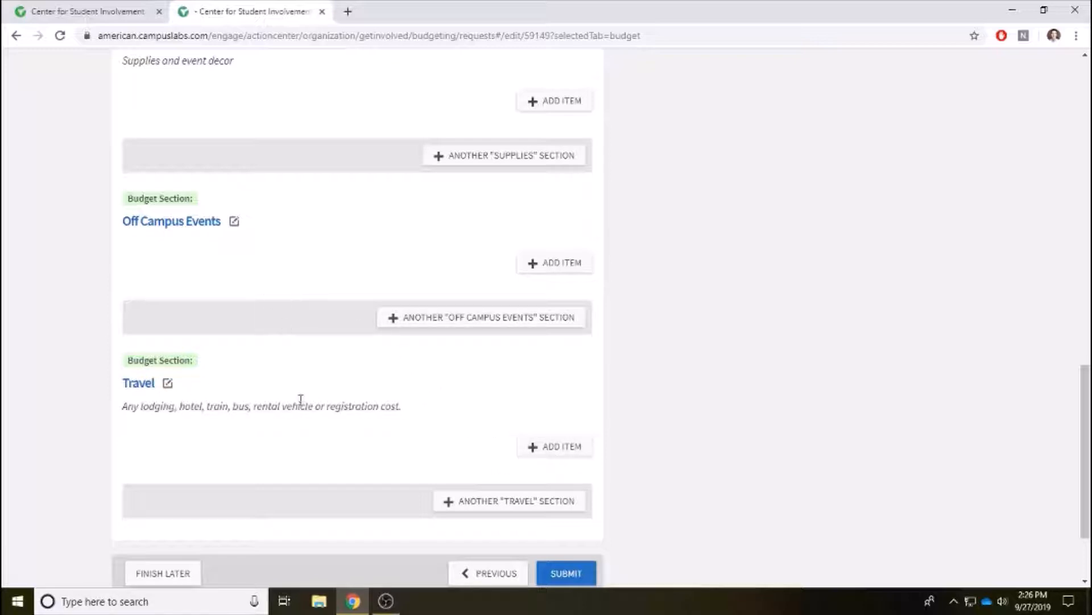
scroll(370, 213, up, 2)
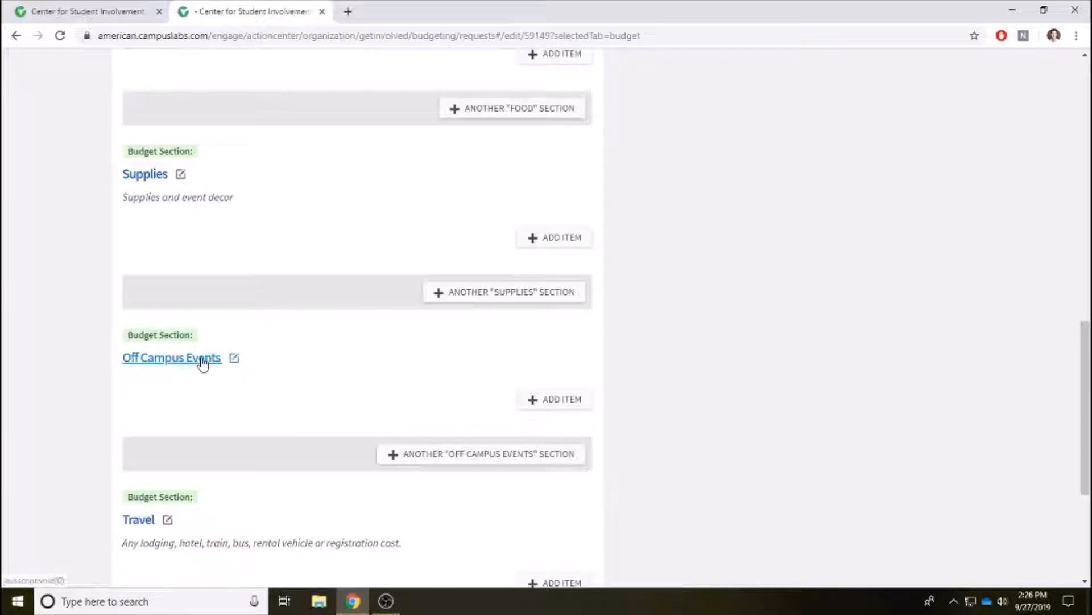
scroll(319, 252, up, 5)
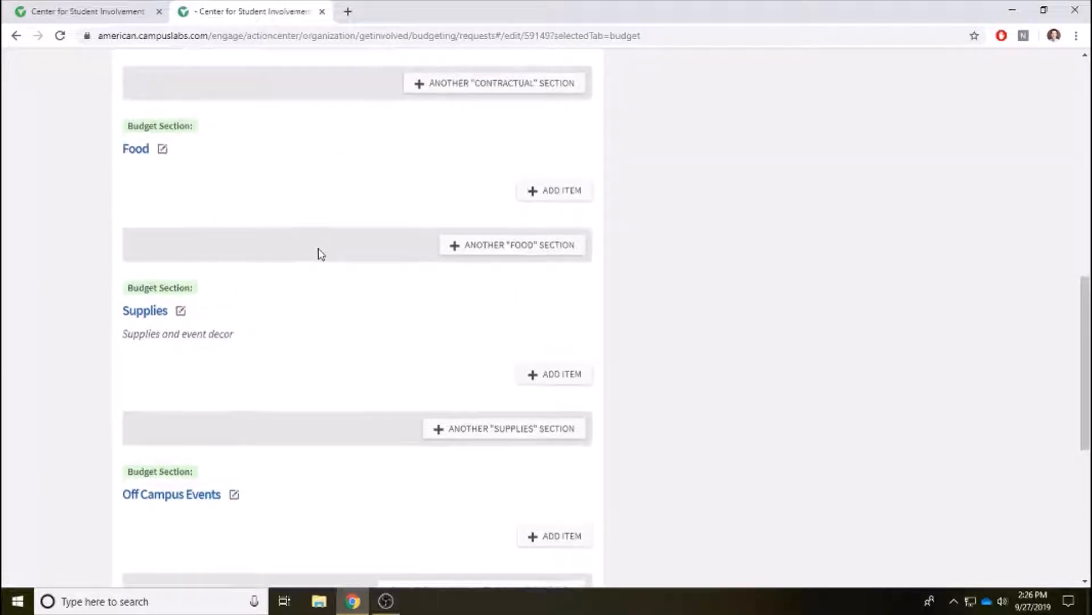
scroll(321, 259, down, 2)
scroll(351, 209, up, 6)
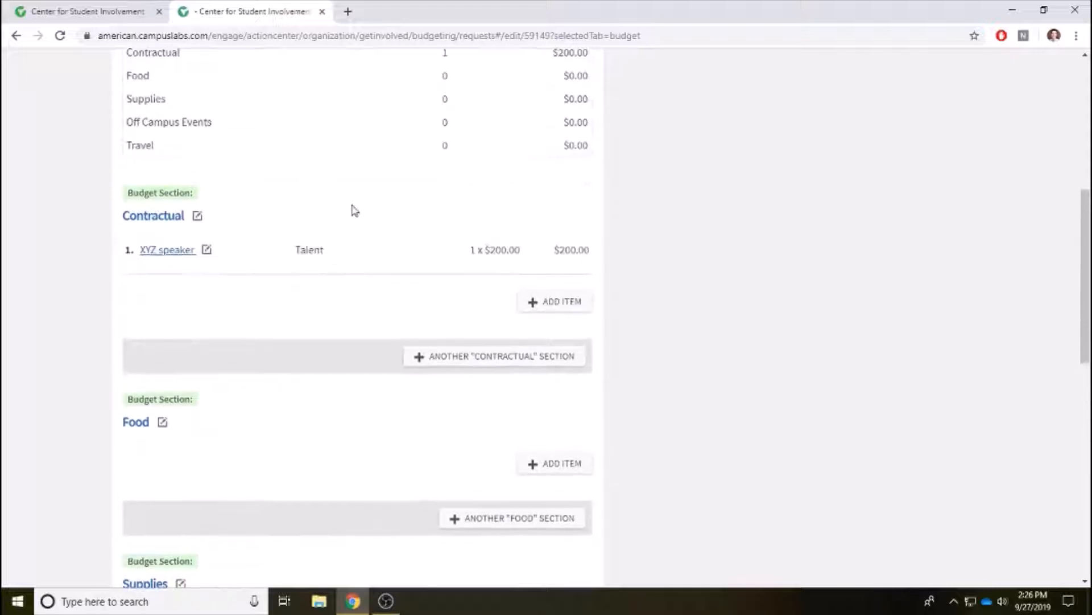
scroll(359, 209, down, 12)
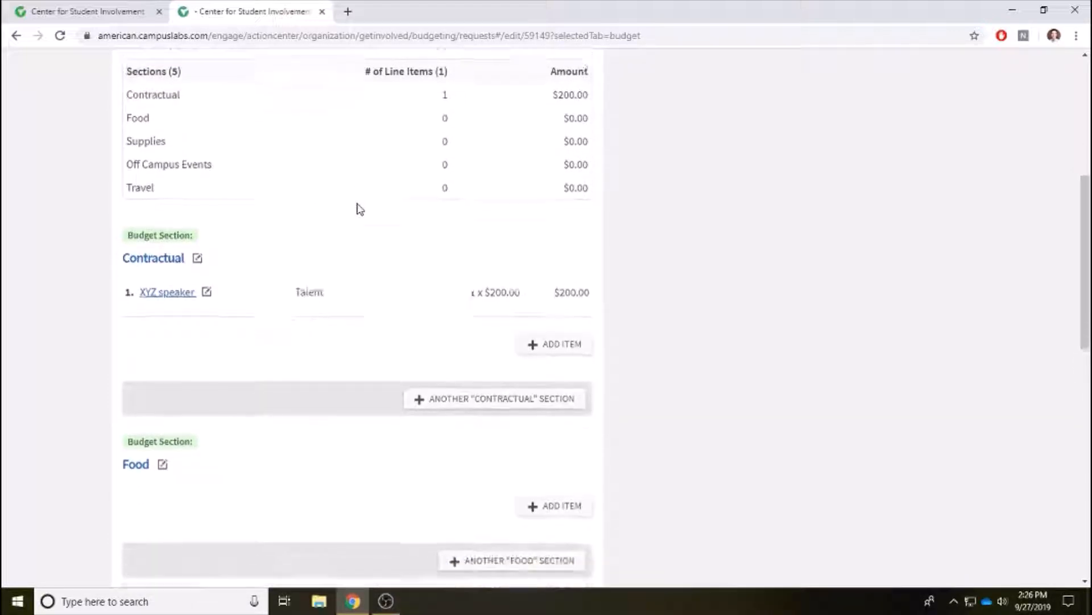
scroll(341, 239, down, 2)
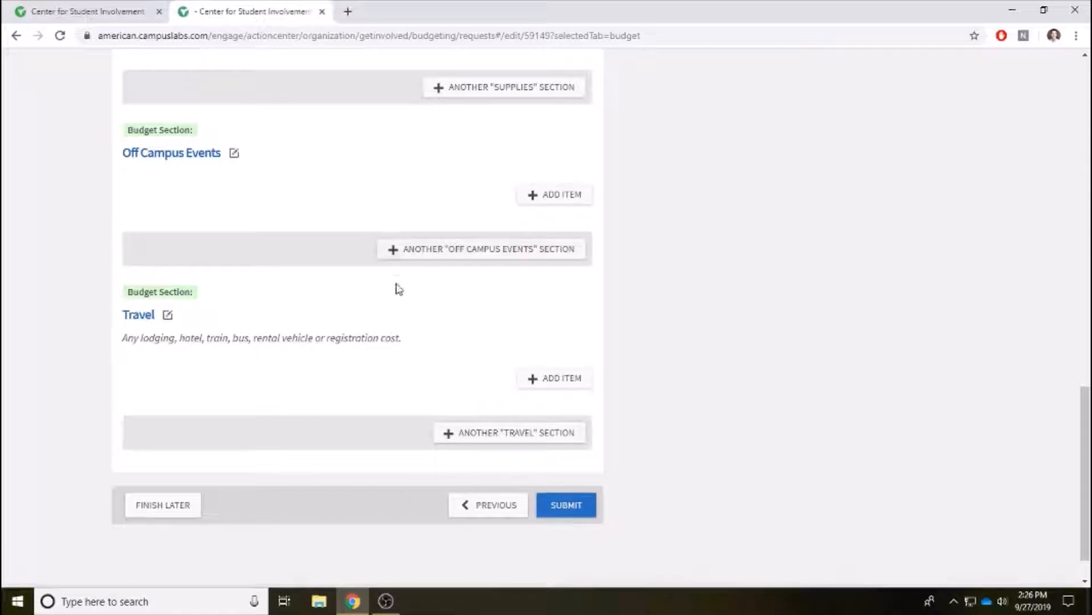
Submit the request and verify Happy Club Panel Discussion is listed as Submitted, 9/27/2019, $200.00.
click(564, 510)
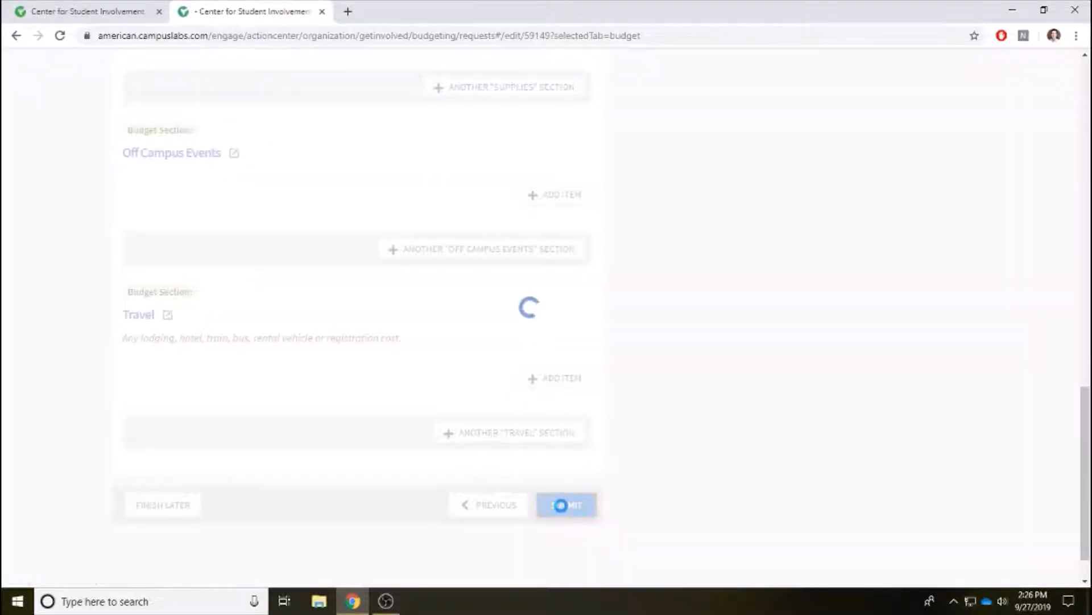
scroll(604, 174, down, 1)
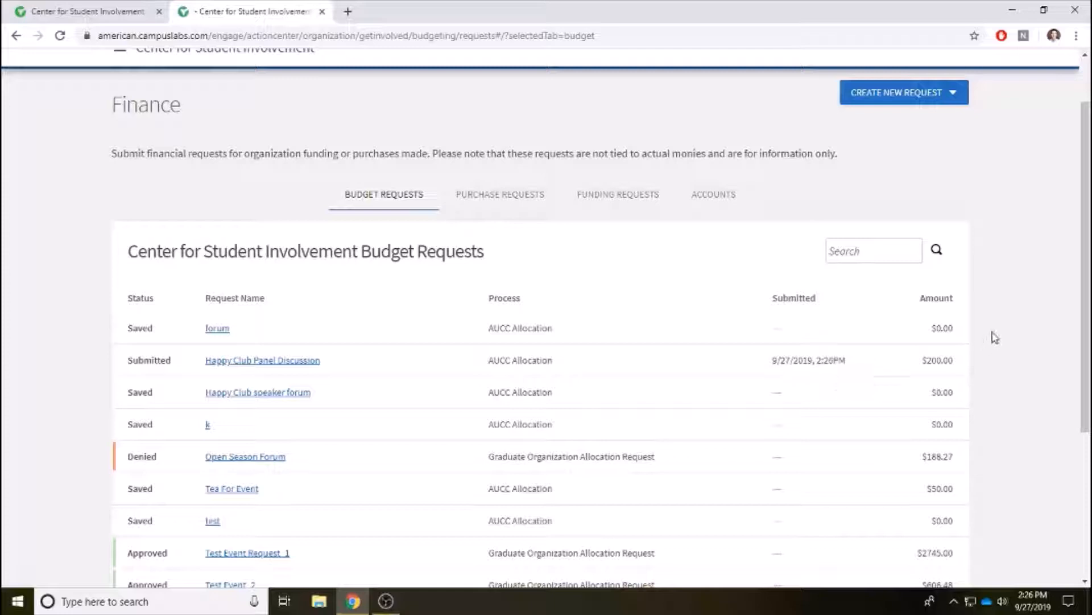
scroll(1002, 313, down, 1)
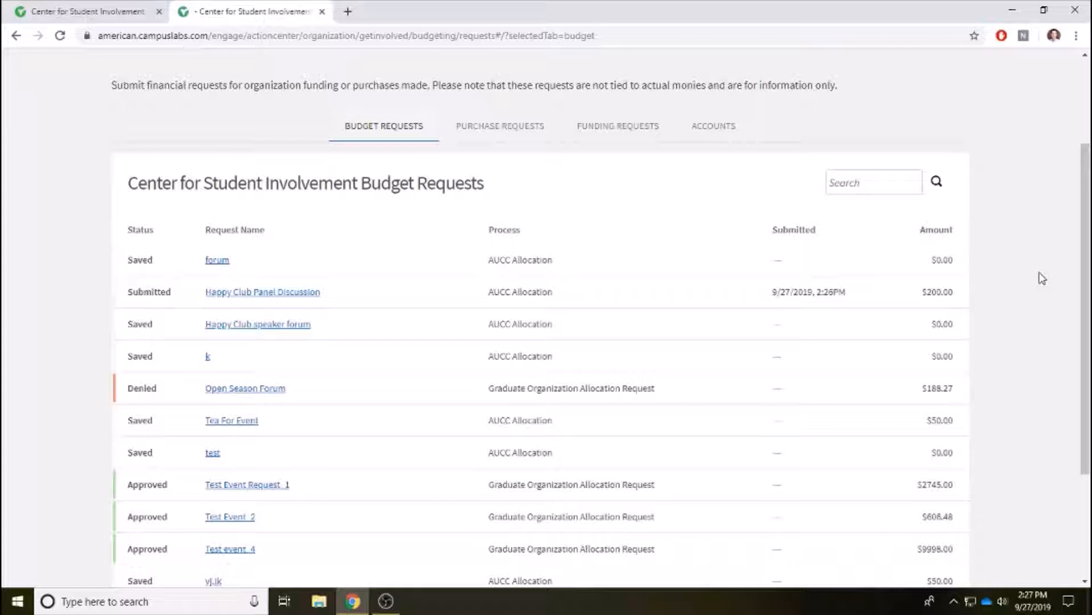
scroll(1036, 277, up, 1)
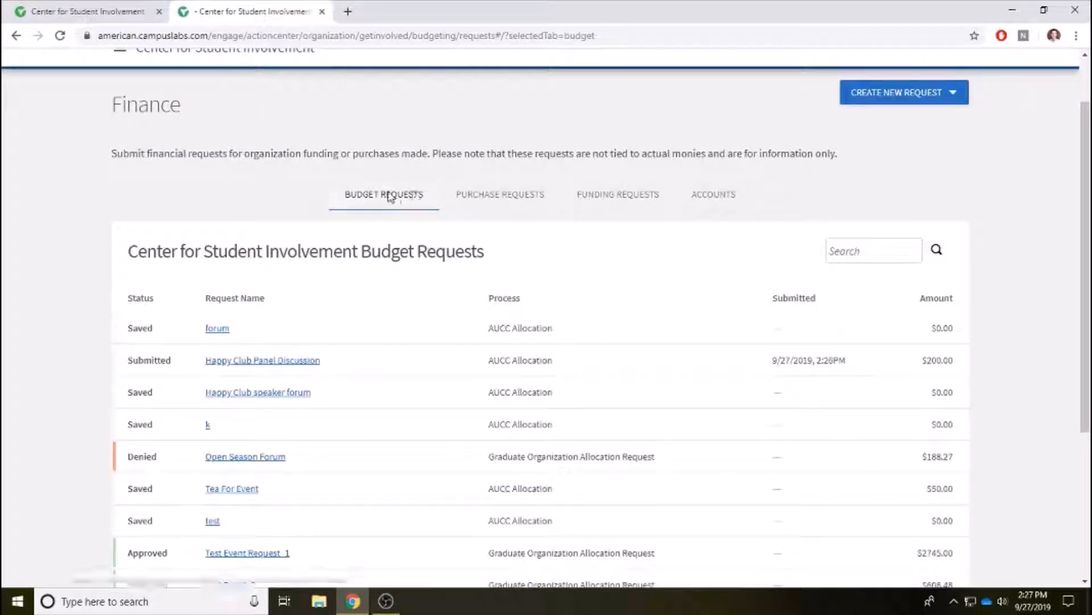